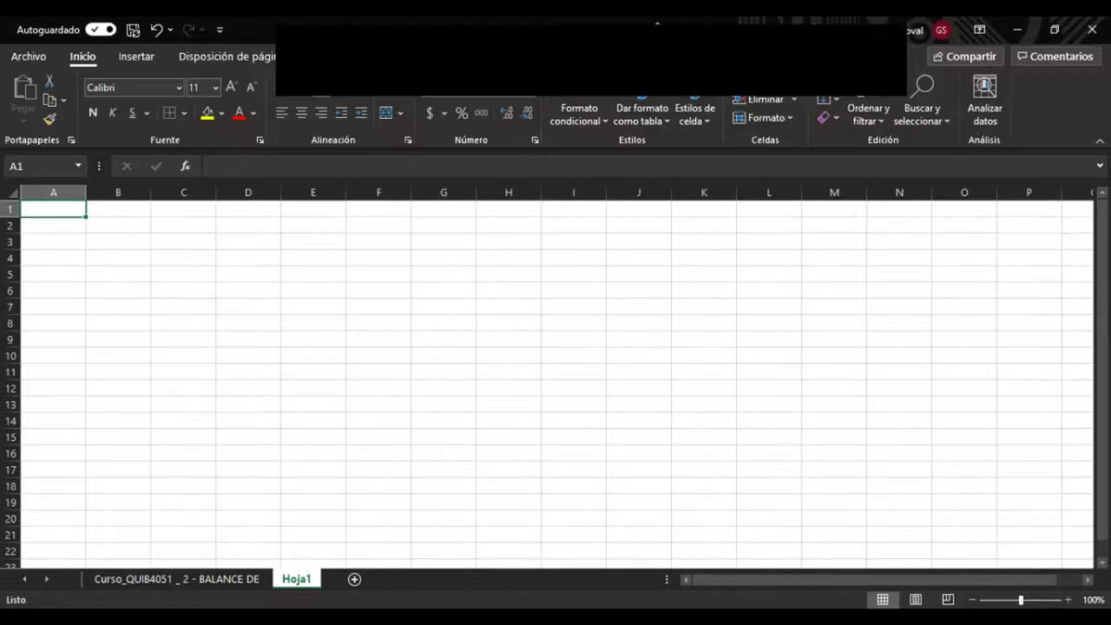
- Enter the component labels GLUCOSA, NaCl and agua in cells A2 to A4
{"action": "left_click", "coordinate": [53, 226]}
{"action": "type", "text": "GLUCOS"}
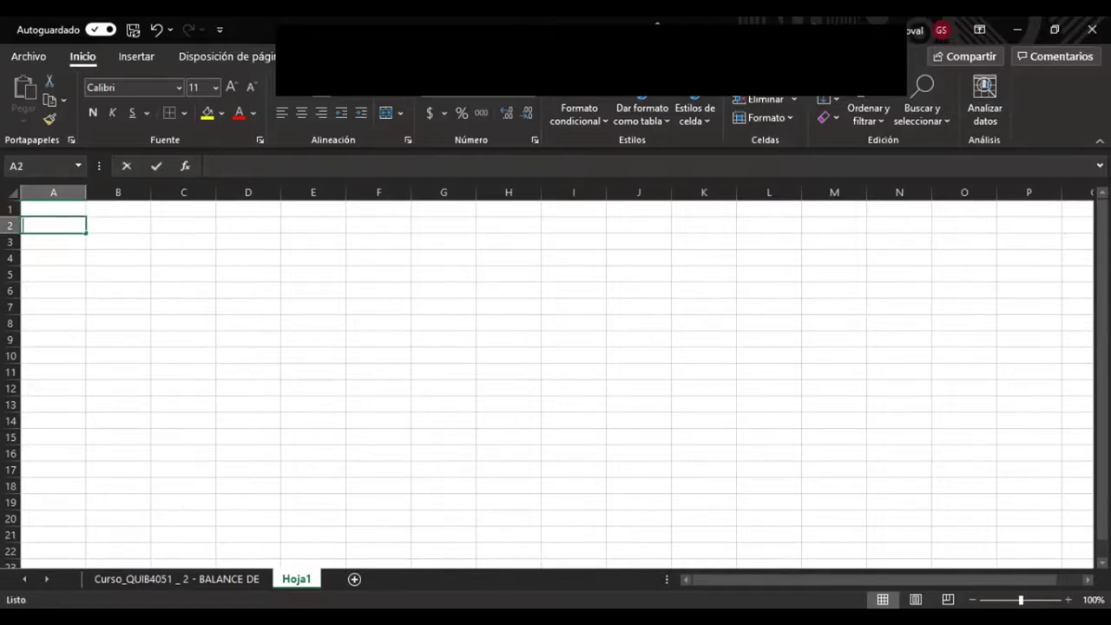
{"action": "type", "text": "A"}
{"action": "key", "text": "Return"}
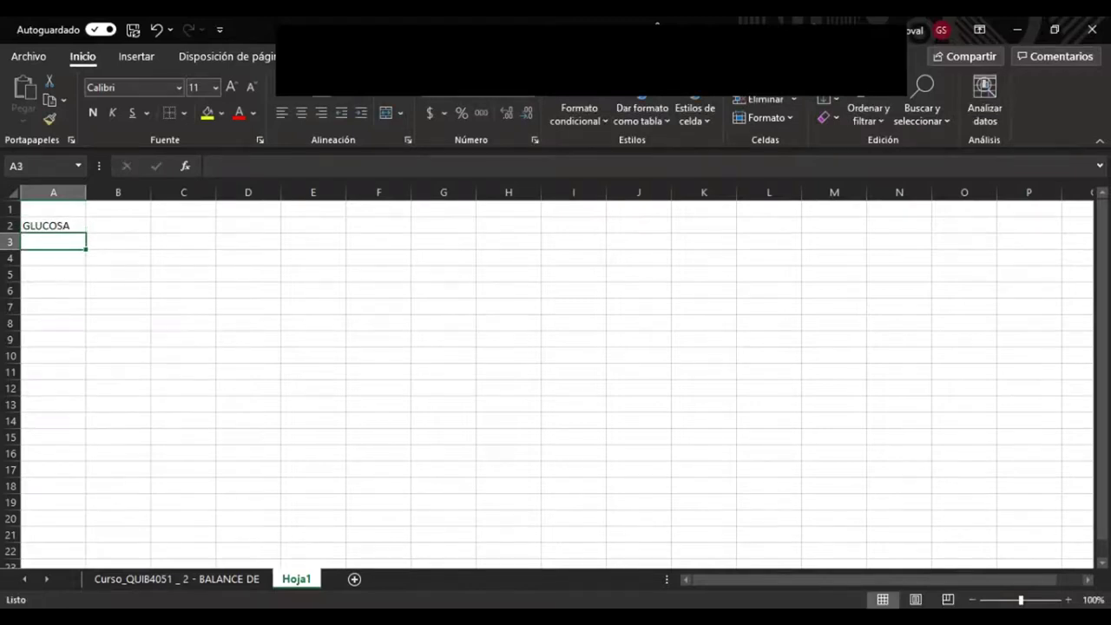
{"action": "type", "text": "NaCl"}
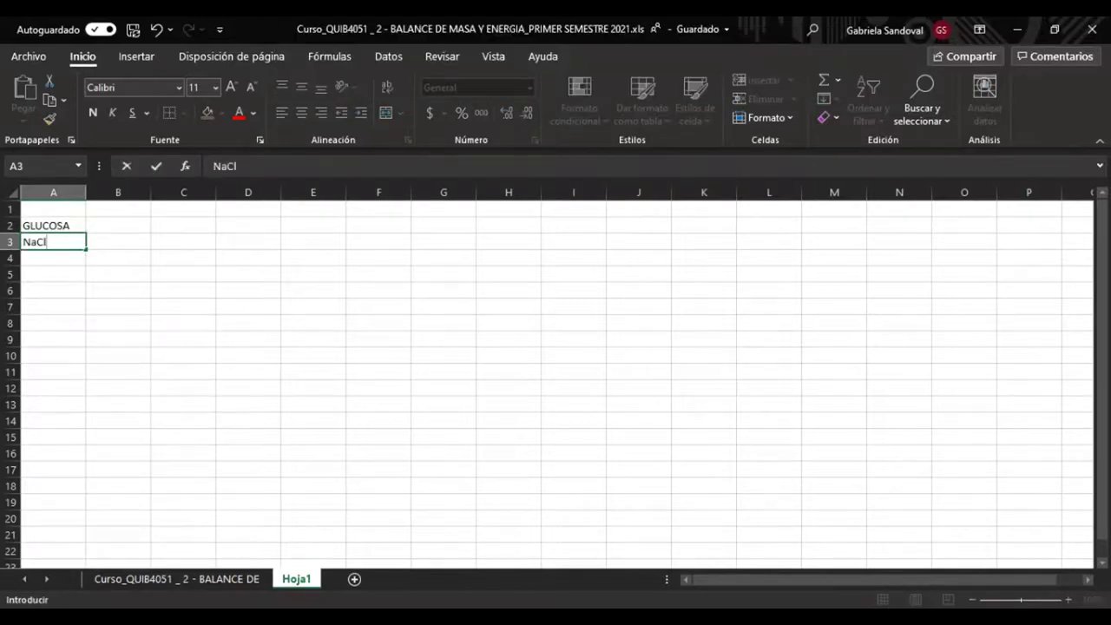
{"action": "key", "text": "Return"}
{"action": "type", "text": "agua"}
- Add the column header masa (g) in cell B1
{"action": "key", "text": "Up"}
{"action": "key", "text": "Up"}
{"action": "key", "text": "Right"}
{"action": "key", "text": "Up"}
{"action": "type", "text": "masa"}
{"action": "key", "text": "Return"}
{"action": "key", "text": "Up"}
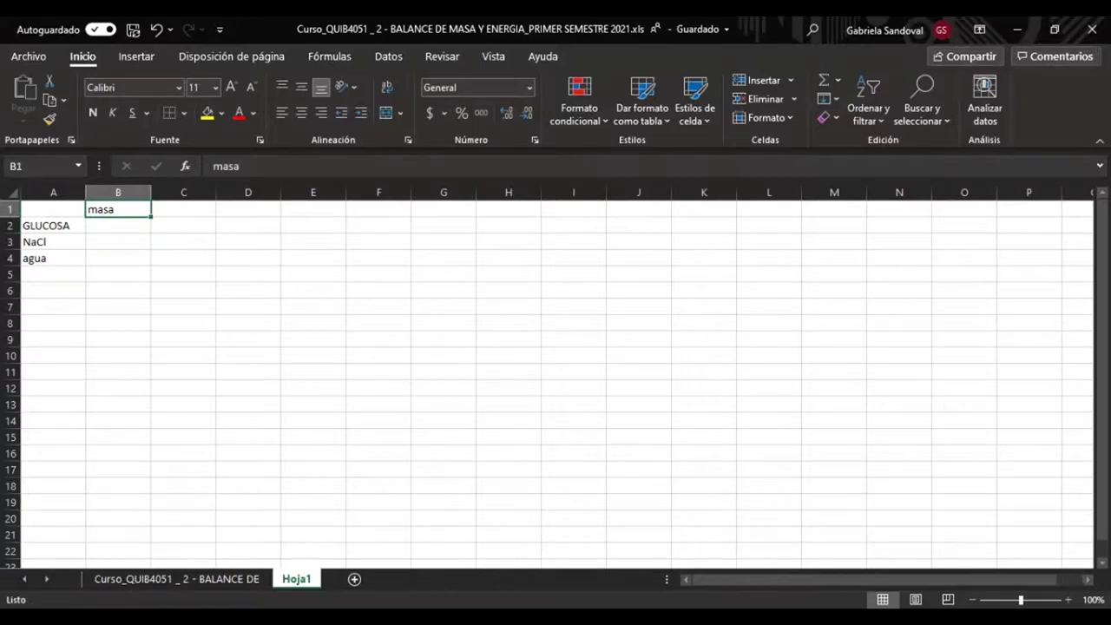
{"action": "key", "text": "F2"}
{"action": "type", "text": "(g)+"}
{"action": "key", "text": "BackSpace"}
{"action": "key", "text": "Return"}
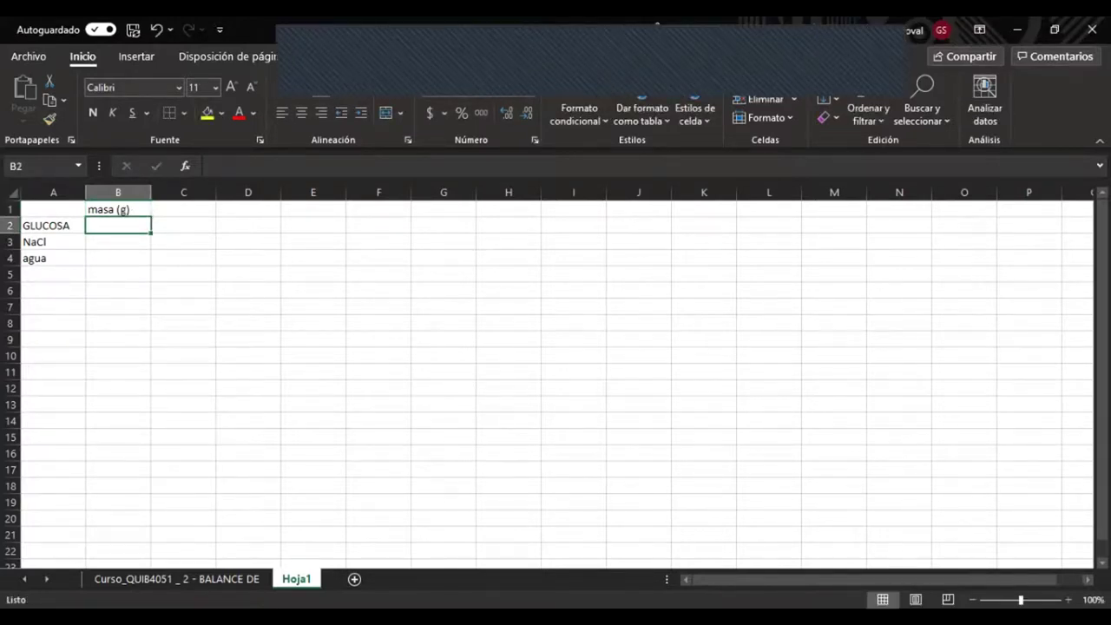
- Enter the masses 12 for GLUCOSA, 3 for NaCl and 85 for agua in cells B2 to B4
{"action": "type", "text": "12"}
{"action": "key", "text": "Return"}
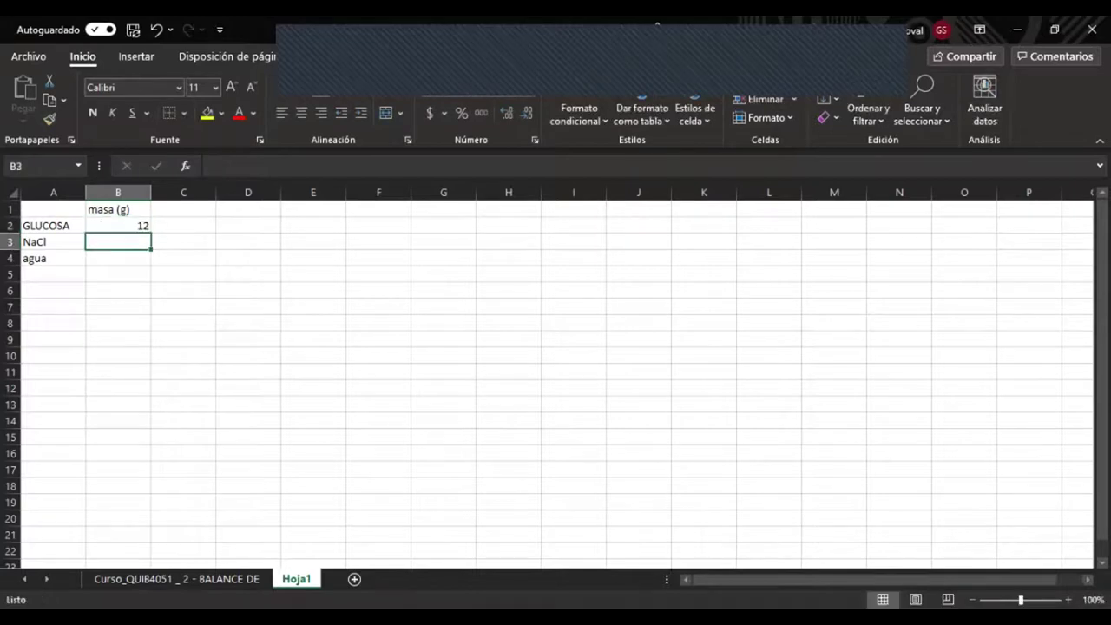
{"action": "type", "text": "3"}
{"action": "key", "text": "Return"}
{"action": "type", "text": "85"}
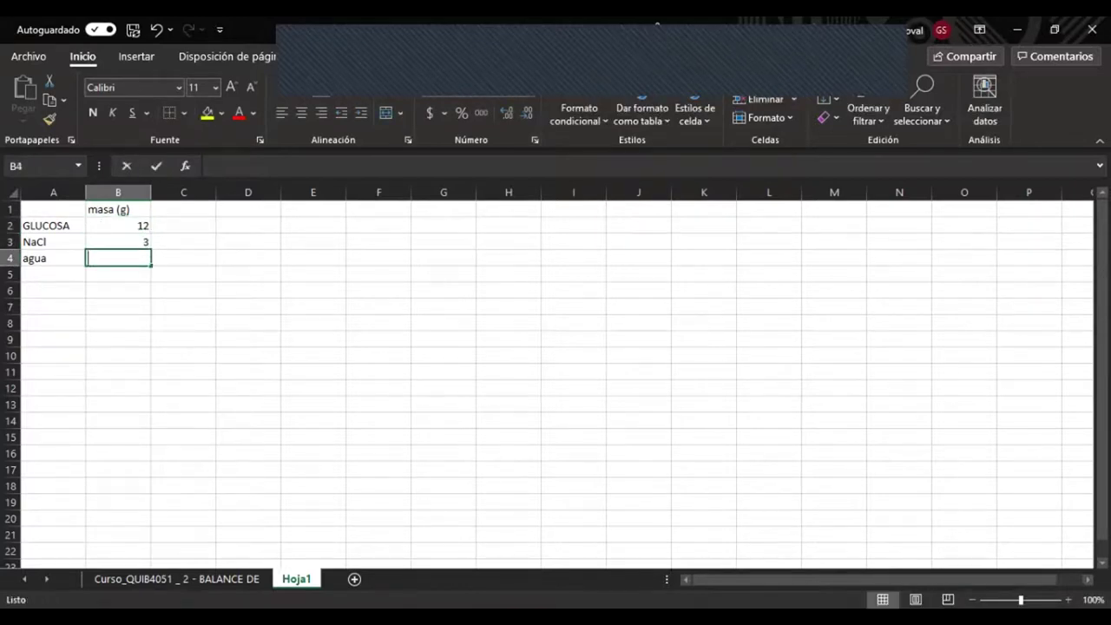
{"action": "key", "text": "Return"}
- Total the masses in cell B5 with the formula =SUMA(B2:B4)
{"action": "type", "text": "="}
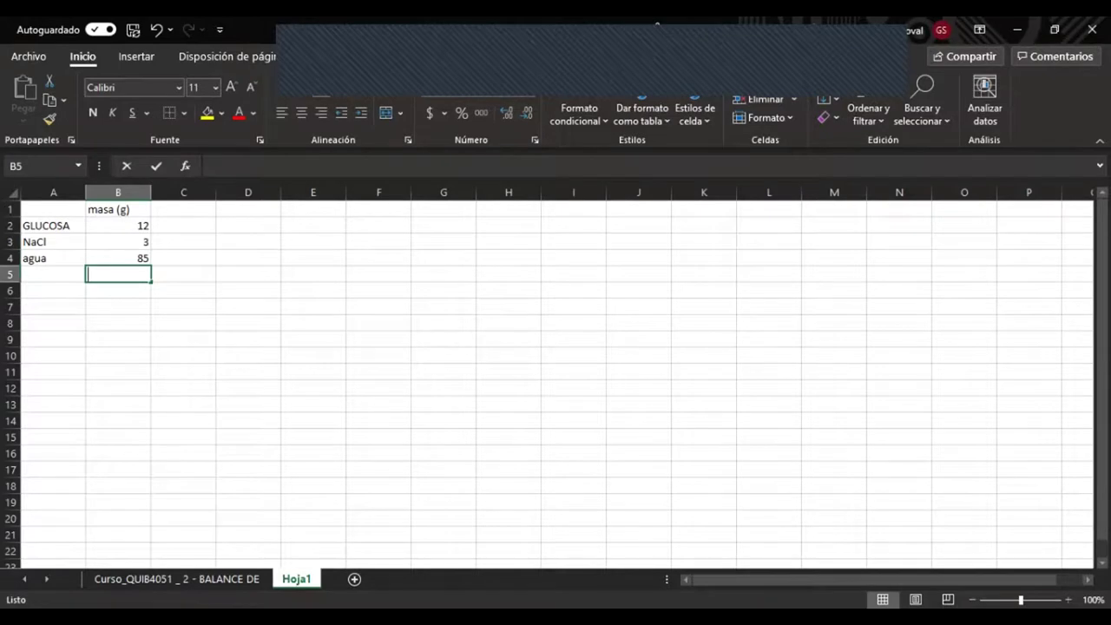
{"action": "type", "text": "="}
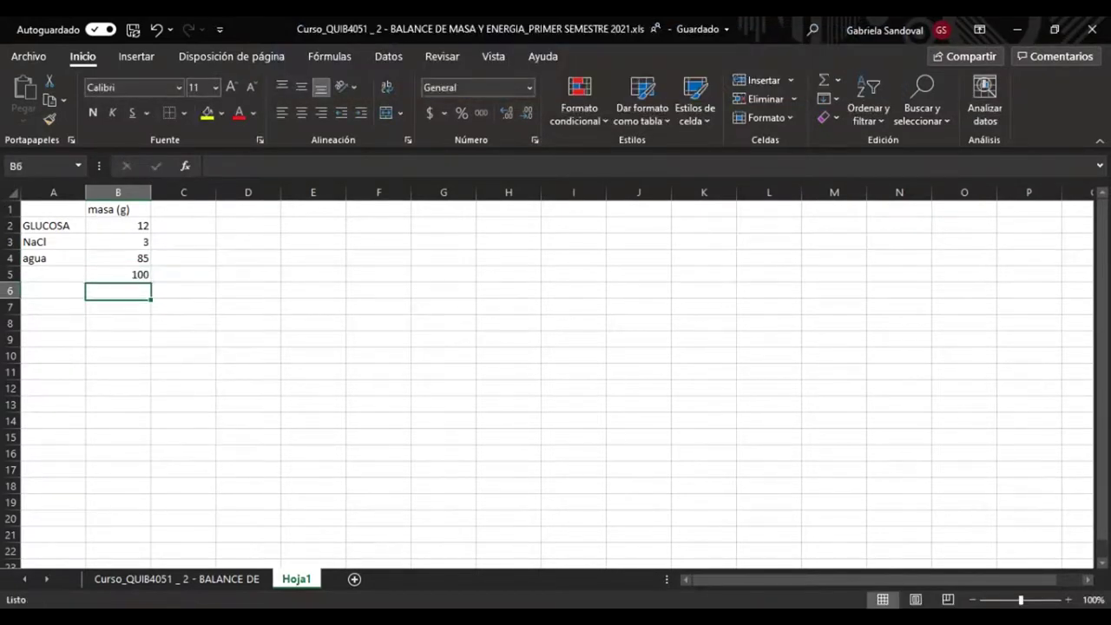
{"action": "left_click", "coordinate": [118, 274]}
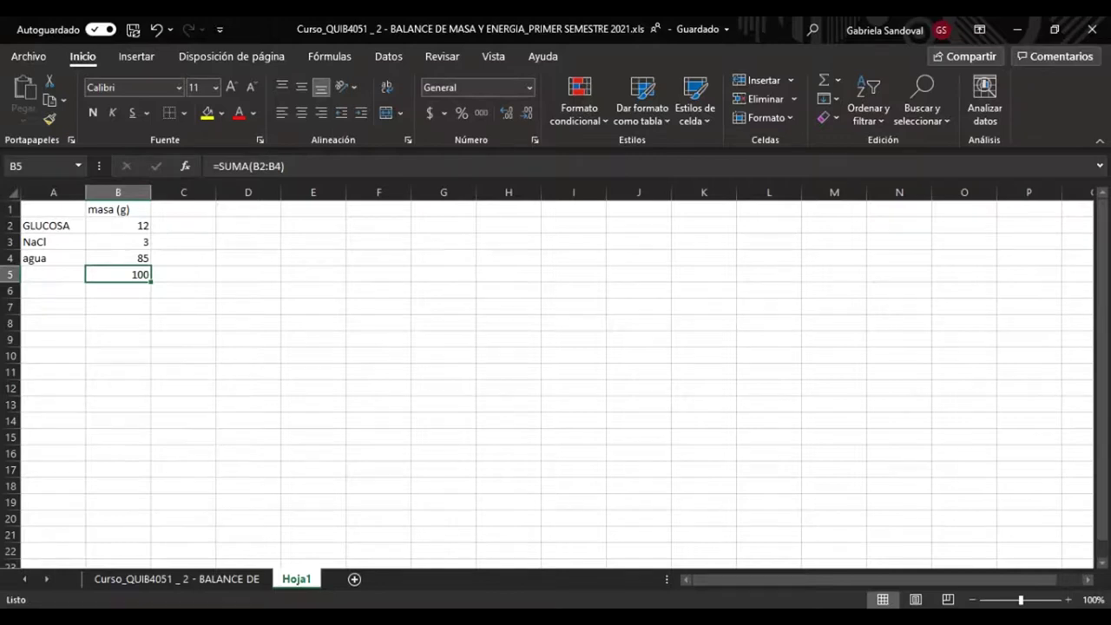
- Add the mass fraction column header x_i in cell C1
{"action": "left_click", "coordinate": [183, 209]}
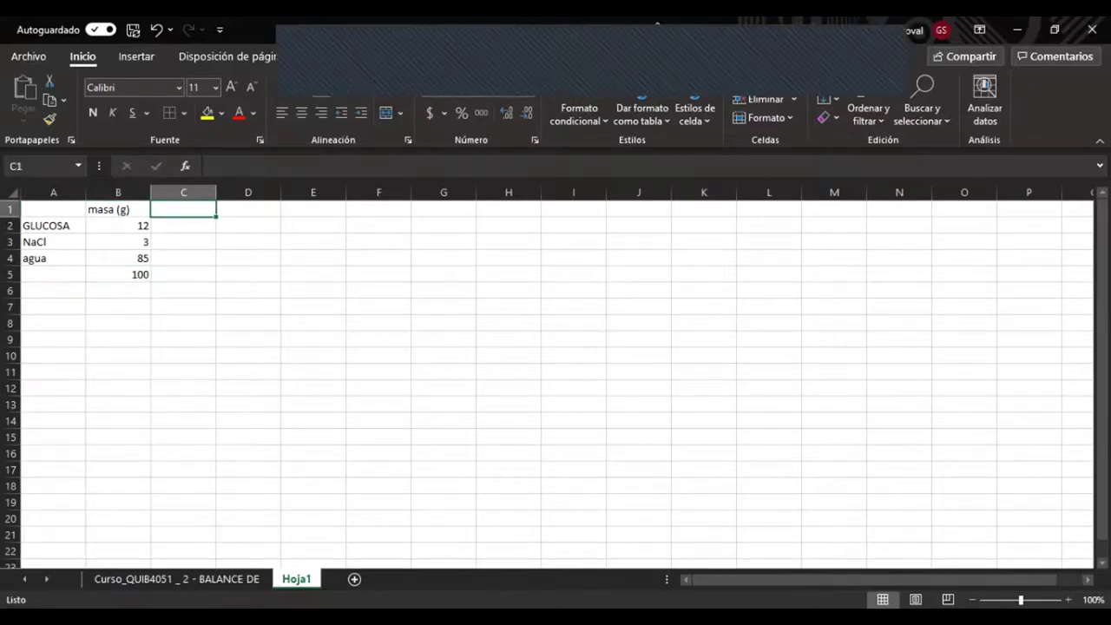
{"action": "type", "text": "x_i"}
{"action": "key", "text": "Return"}
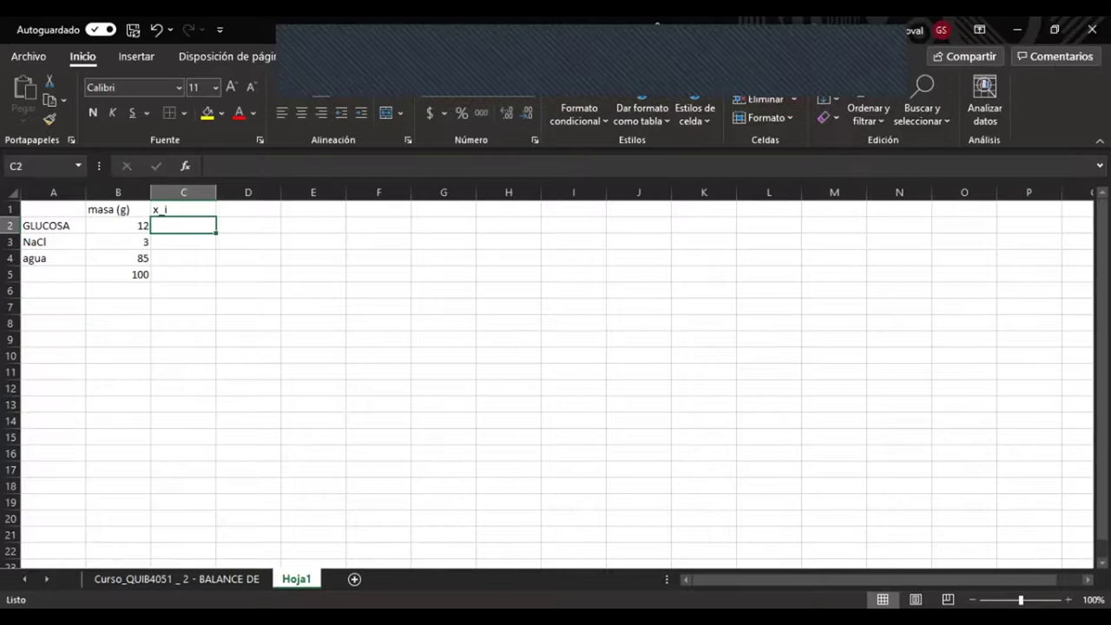
- Calculate the glucose mass fraction in C2 with =B2/$B$5 and fill the formula down to C4
{"action": "type", "text": "="}
{"action": "left_click", "coordinate": [118, 225]}
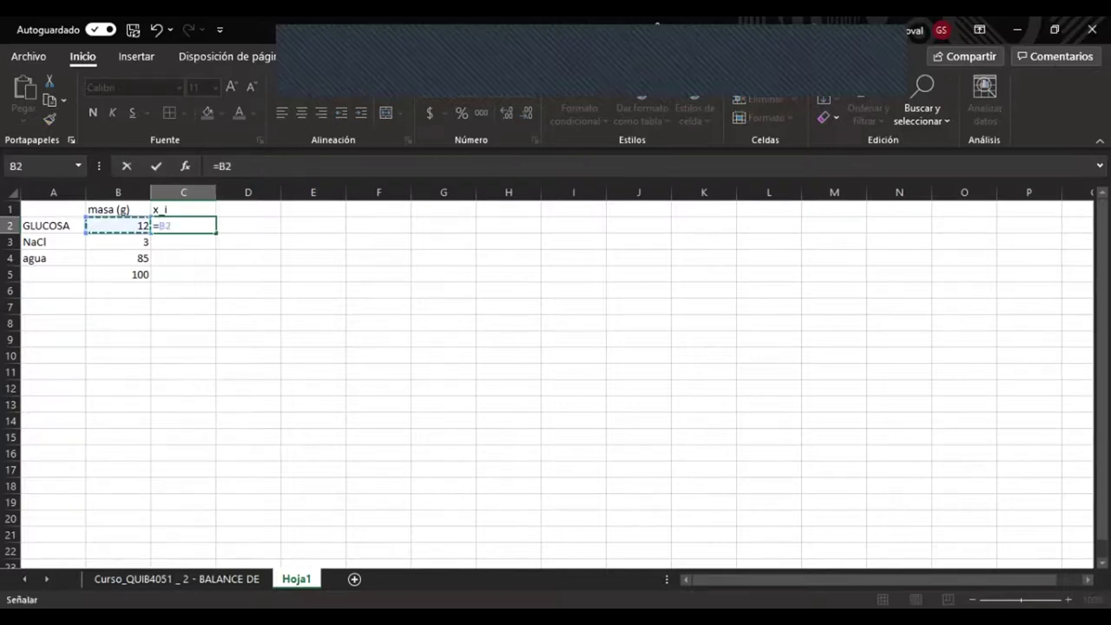
{"action": "type", "text": "/"}
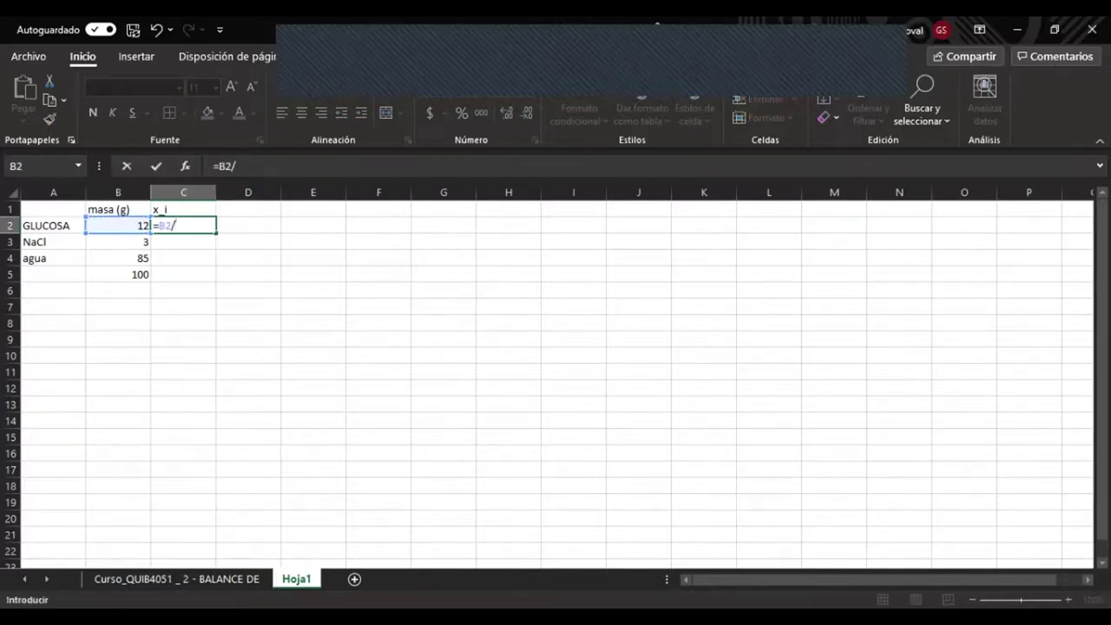
{"action": "left_click", "coordinate": [118, 274]}
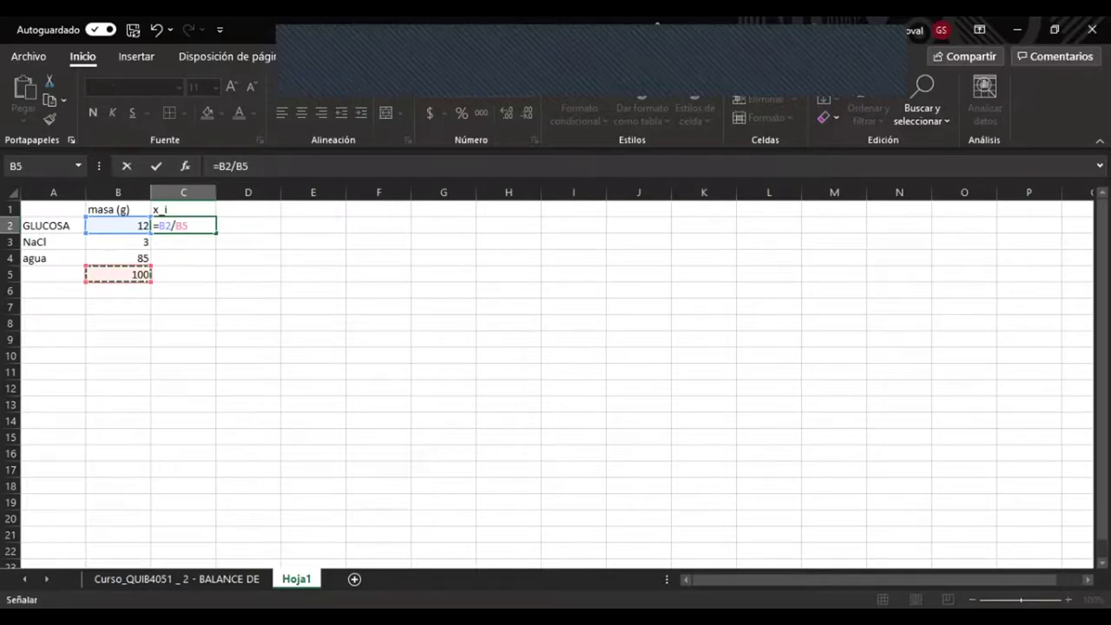
{"action": "left_click", "coordinate": [236, 166]}
{"action": "key", "text": "F4"}
{"action": "key", "text": "Return"}
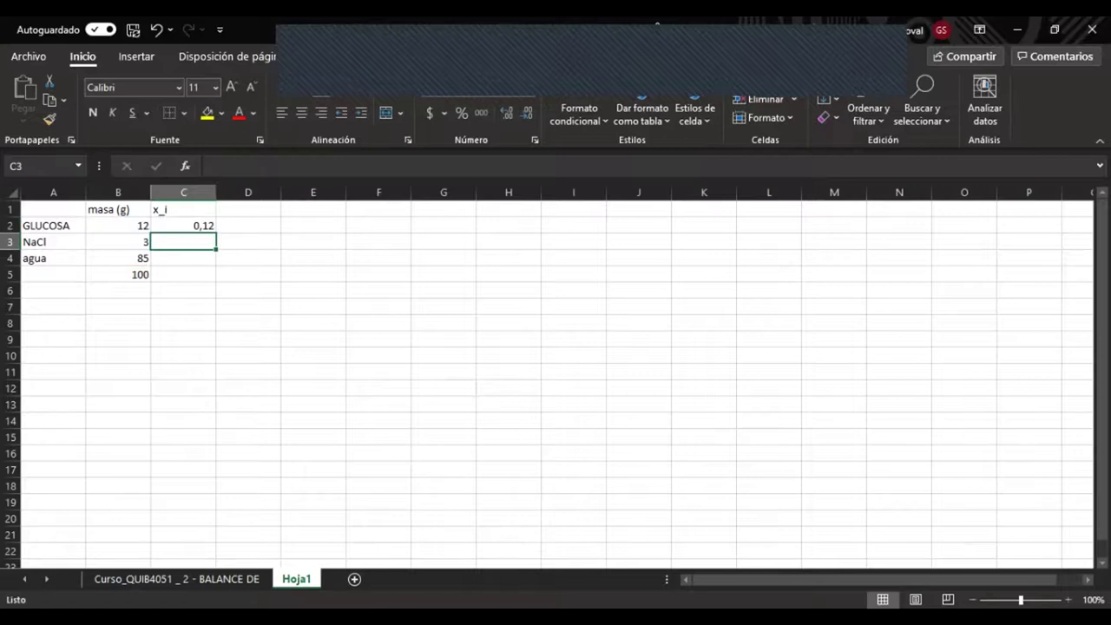
{"action": "left_click", "coordinate": [184, 226]}
{"action": "left_click_drag", "start_coordinate": [216, 232], "coordinate": [208, 260]}
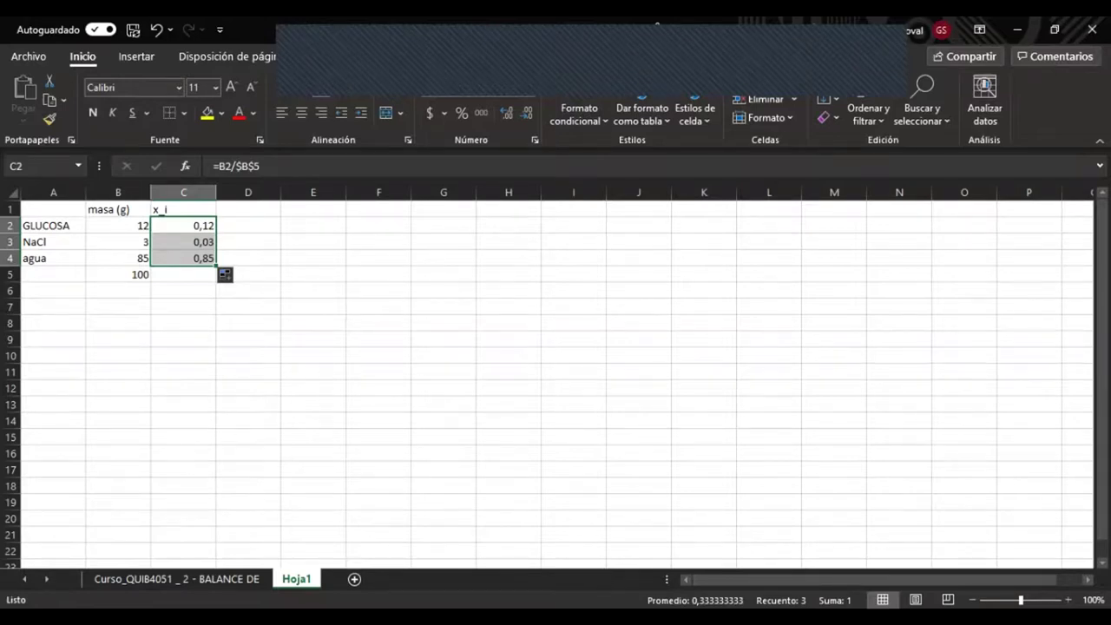
- Add the header PM in D1 and enter the molecular weights 180, 58,5 and 18 in cells D2 to D4
{"action": "left_click", "coordinate": [248, 209]}
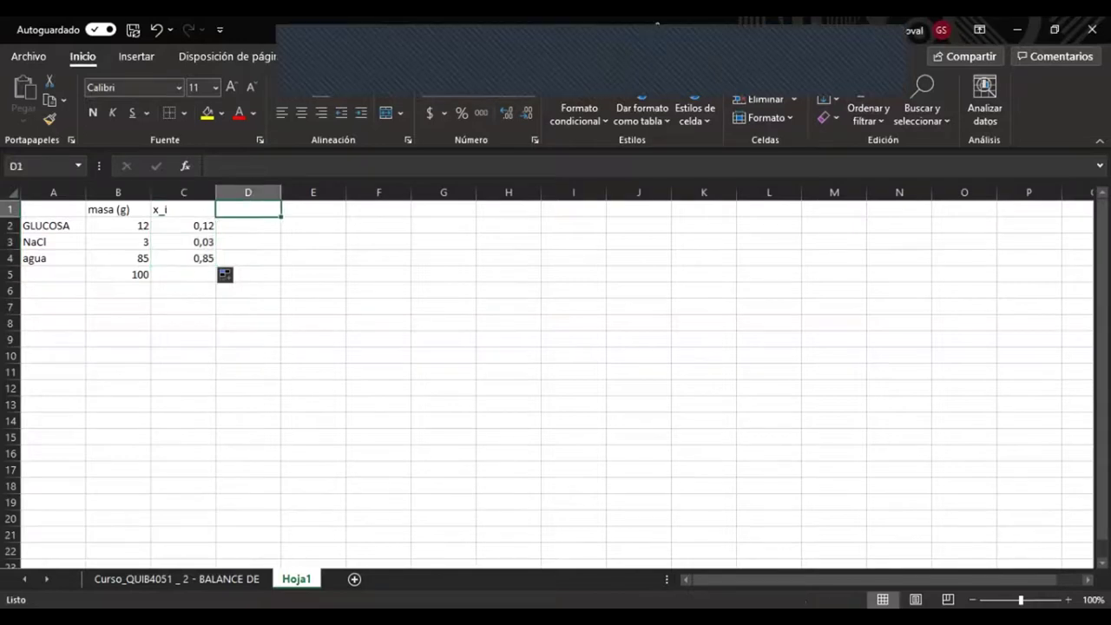
{"action": "type", "text": "PM"}
{"action": "key", "text": "Return"}
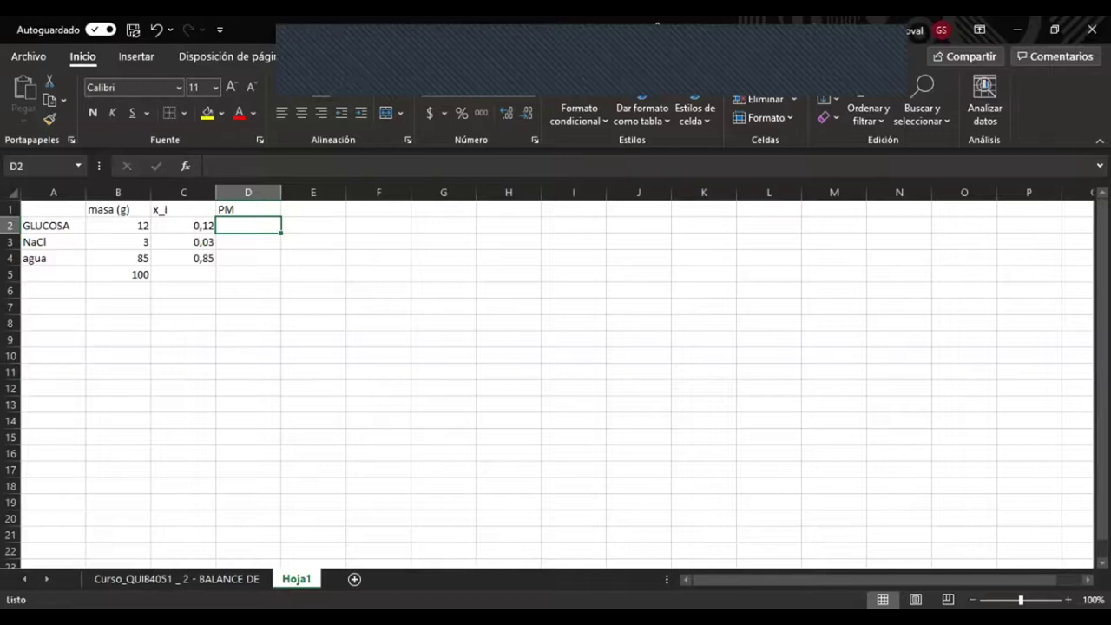
{"action": "type", "text": "180"}
{"action": "key", "text": "Return"}
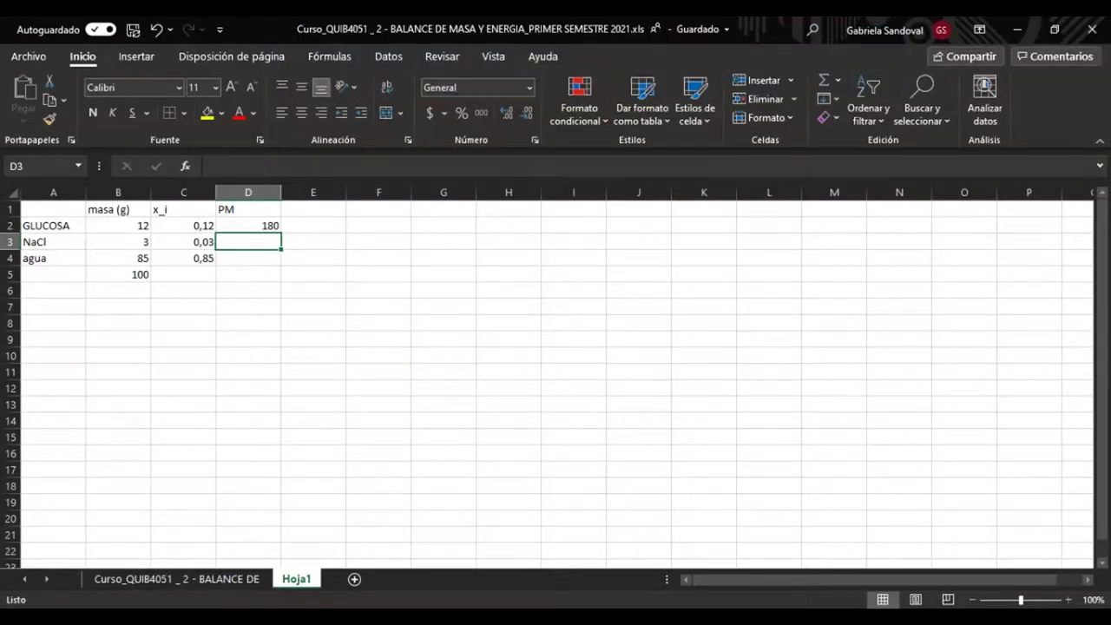
{"action": "type", "text": "58,5"}
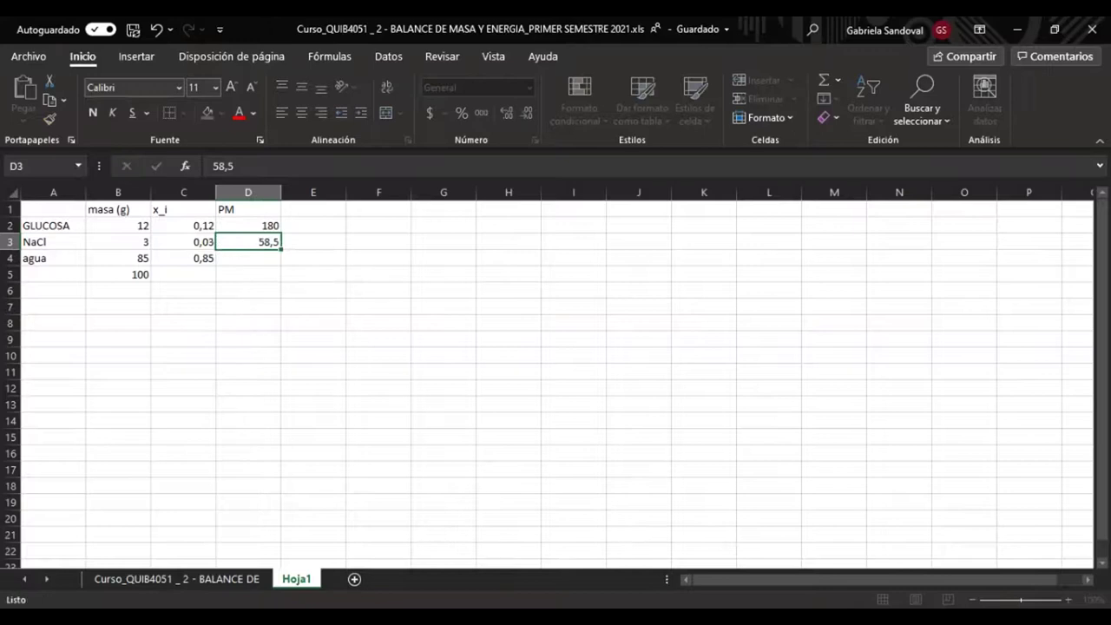
{"action": "key", "text": "Return"}
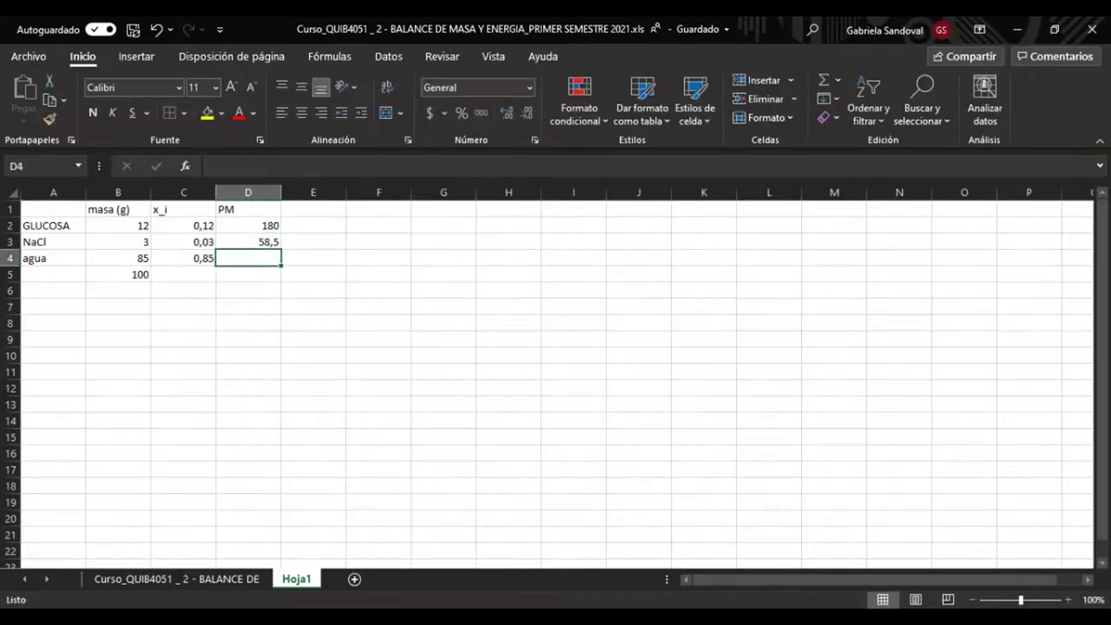
{"action": "type", "text": "18"}
{"action": "key", "text": "Return"}
- Enter mol as the column header in cell E1
{"action": "key", "text": "Up"}
{"action": "key", "text": "Up"}
{"action": "key", "text": "Up"}
{"action": "key", "text": "Right"}
{"action": "key", "text": "Up"}
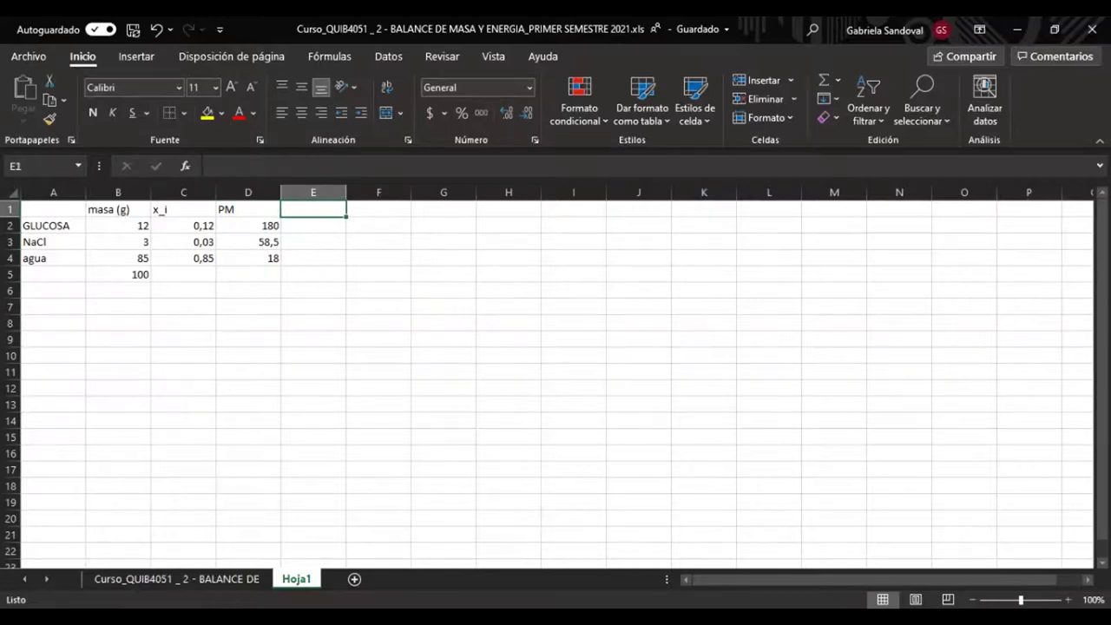
{"action": "type", "text": "mol"}
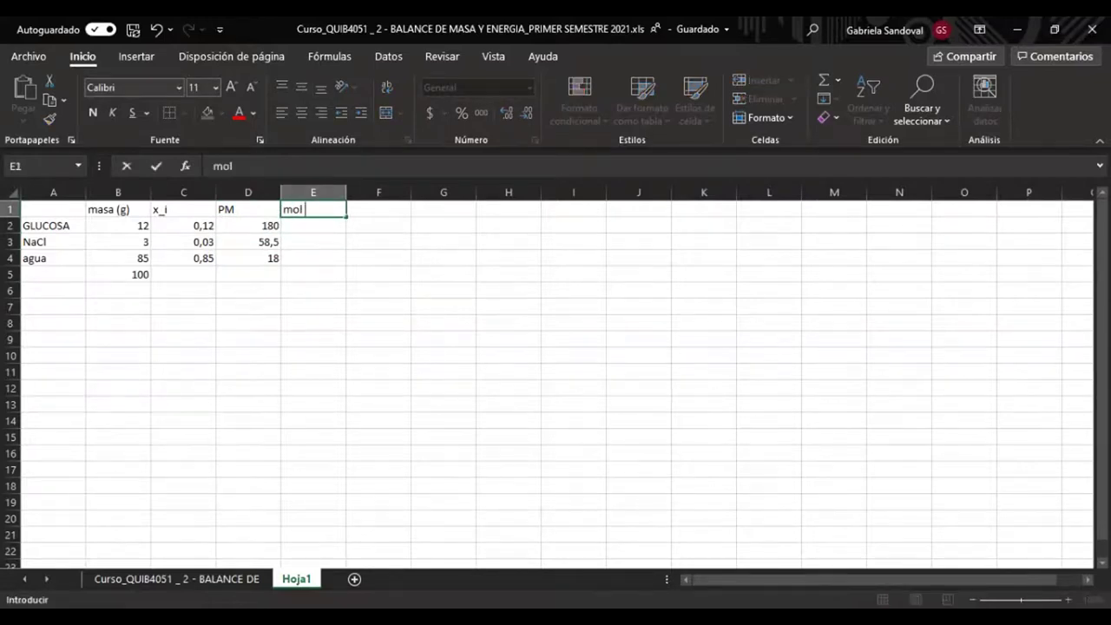
{"action": "key", "text": "ctrl+Return"}
{"action": "key", "text": "Return"}
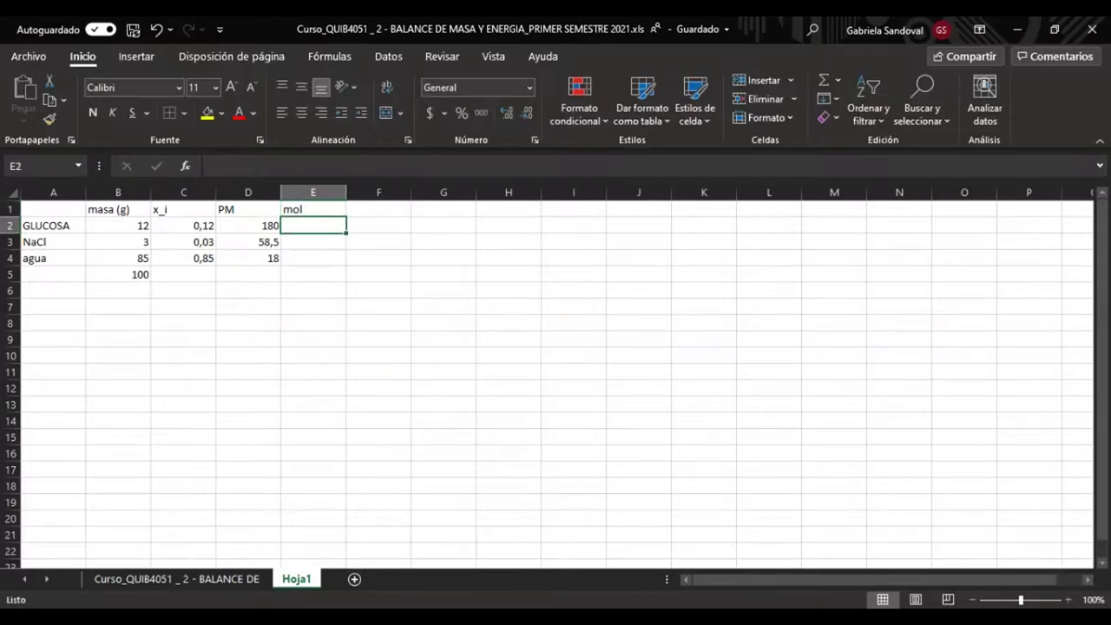
- Replace the header in cell E1 with n_i
{"action": "key", "text": "Up"}
{"action": "type", "text": "n_i"}
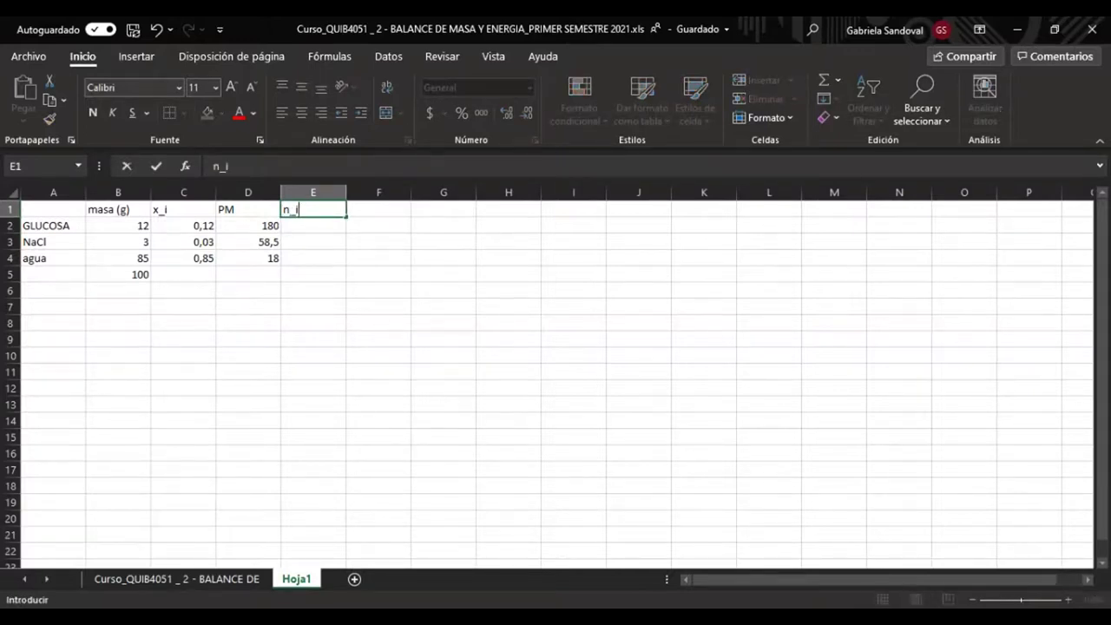
{"action": "key", "text": "Return"}
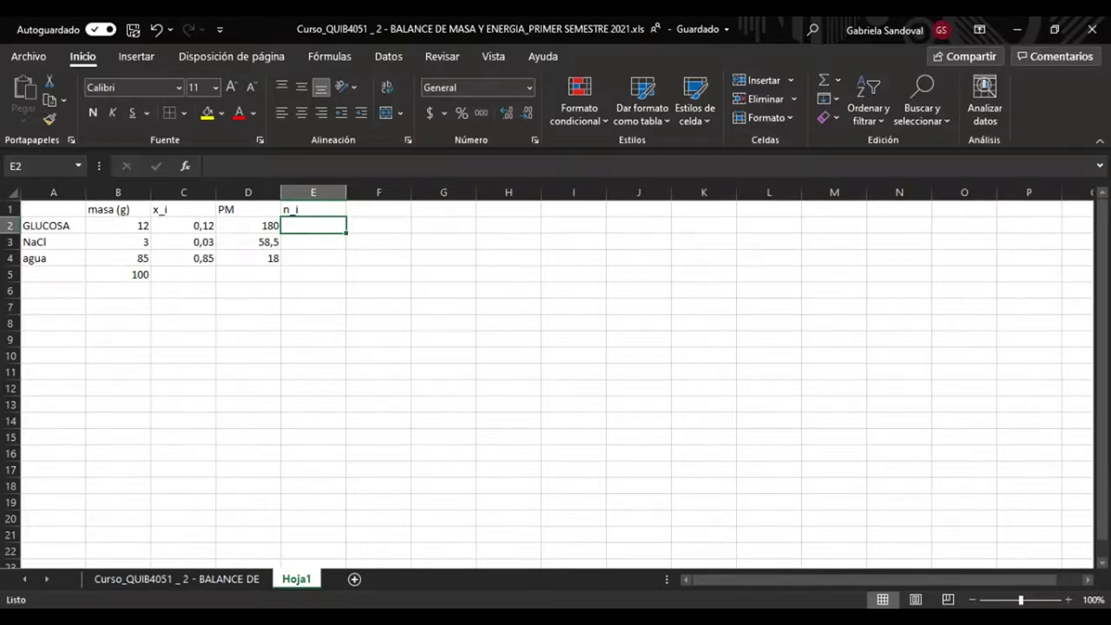
- Insert an equation object on the sheet containing n with subscript i
{"action": "left_click", "coordinate": [136, 57]}
{"action": "left_click", "coordinate": [976, 106]}
{"action": "left_click", "coordinate": [977, 96]}
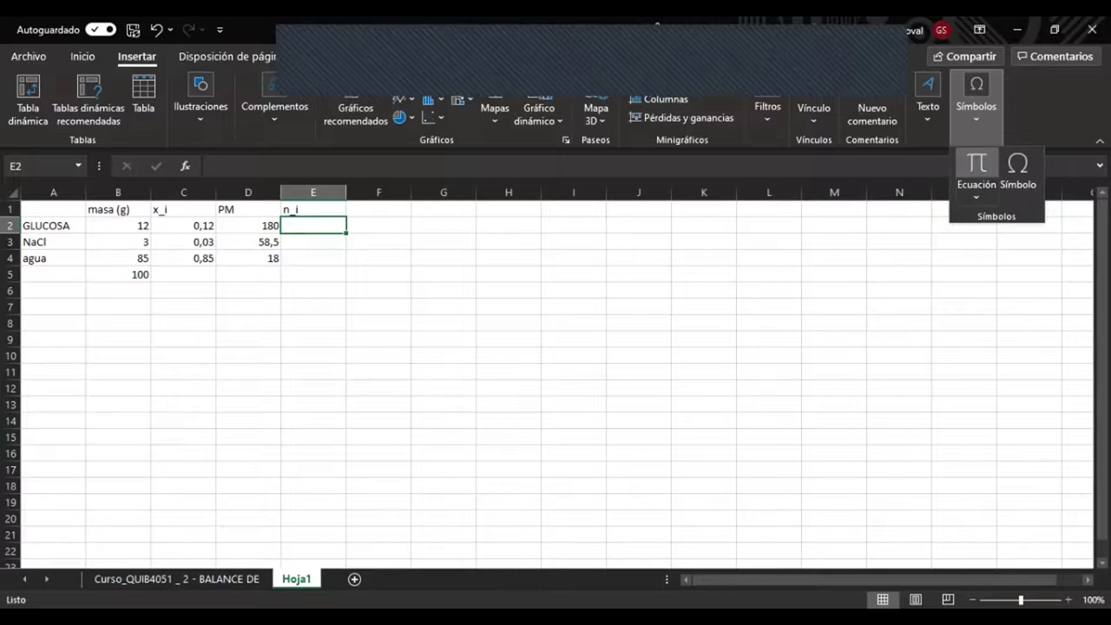
{"action": "left_click", "coordinate": [977, 167]}
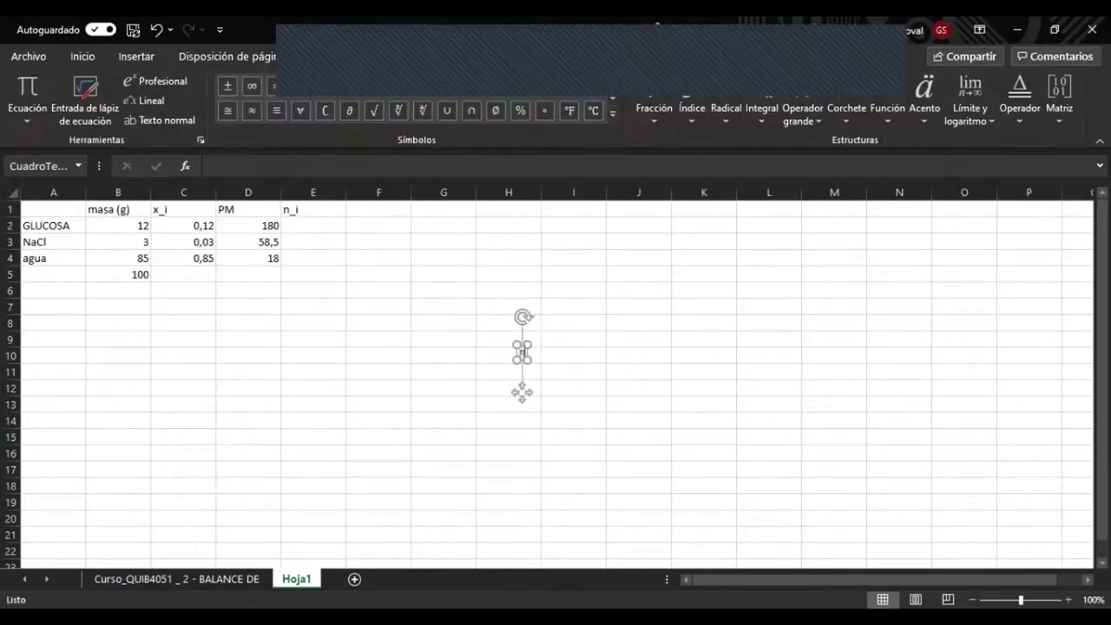
{"action": "type", "text": "n_i"}
{"action": "key", "text": "space"}
{"action": "key", "text": "Right"}
- Set the equation's font size to 28 and reposition its box over columns G and H around rows 8 and 9
{"action": "left_click", "coordinate": [215, 87]}
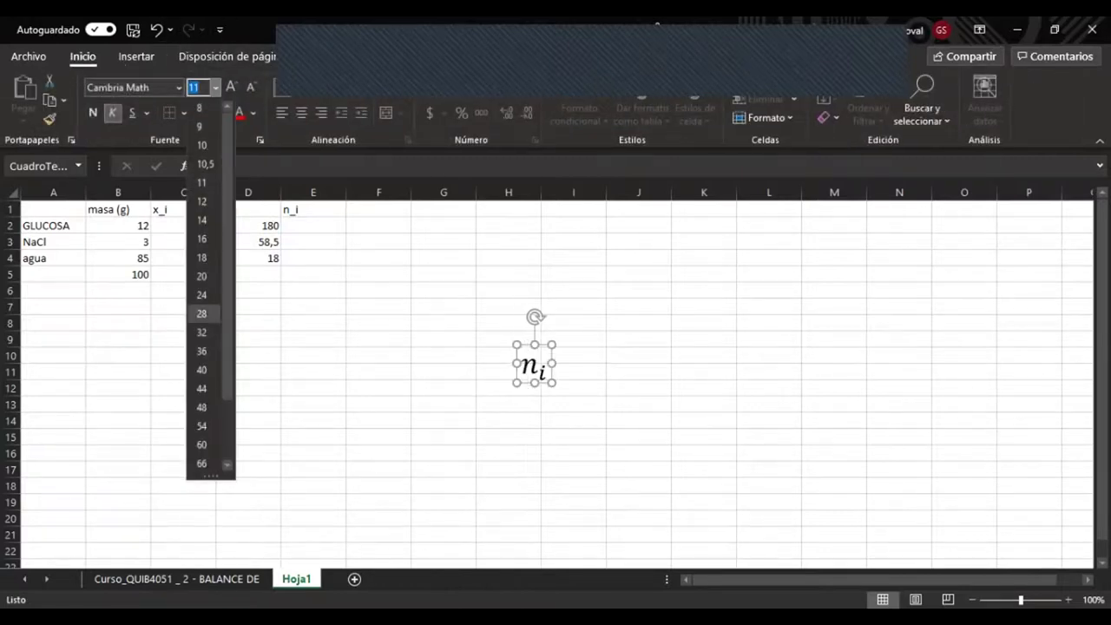
{"action": "left_click", "coordinate": [203, 314]}
{"action": "left_click_drag", "start_coordinate": [552, 345], "coordinate": [433, 311]}
- Extend the equation to n_i = m_i and widen its box to span about columns G to L
{"action": "left_click", "coordinate": [492, 334]}
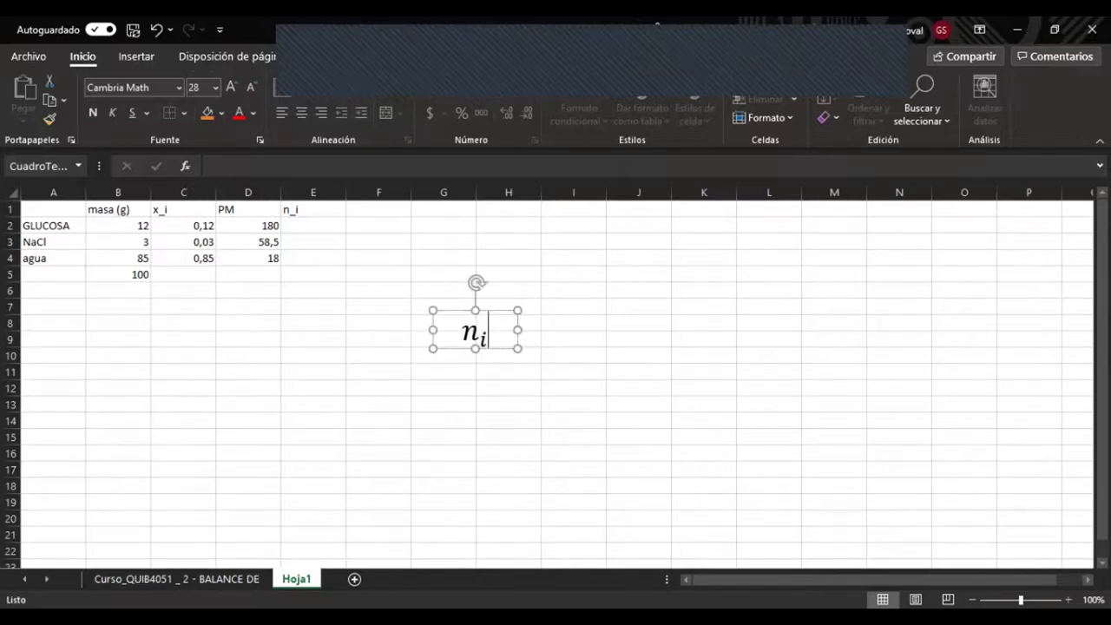
{"action": "key", "text": "shift+Home"}
{"action": "key", "text": "End"}
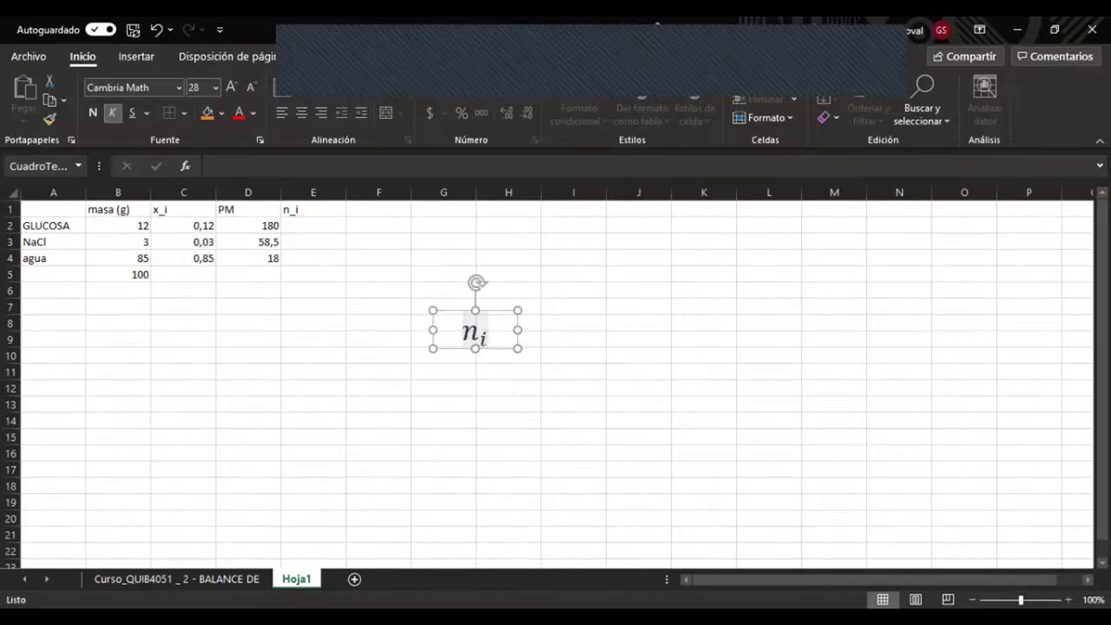
{"action": "type", "text": "=m_i"}
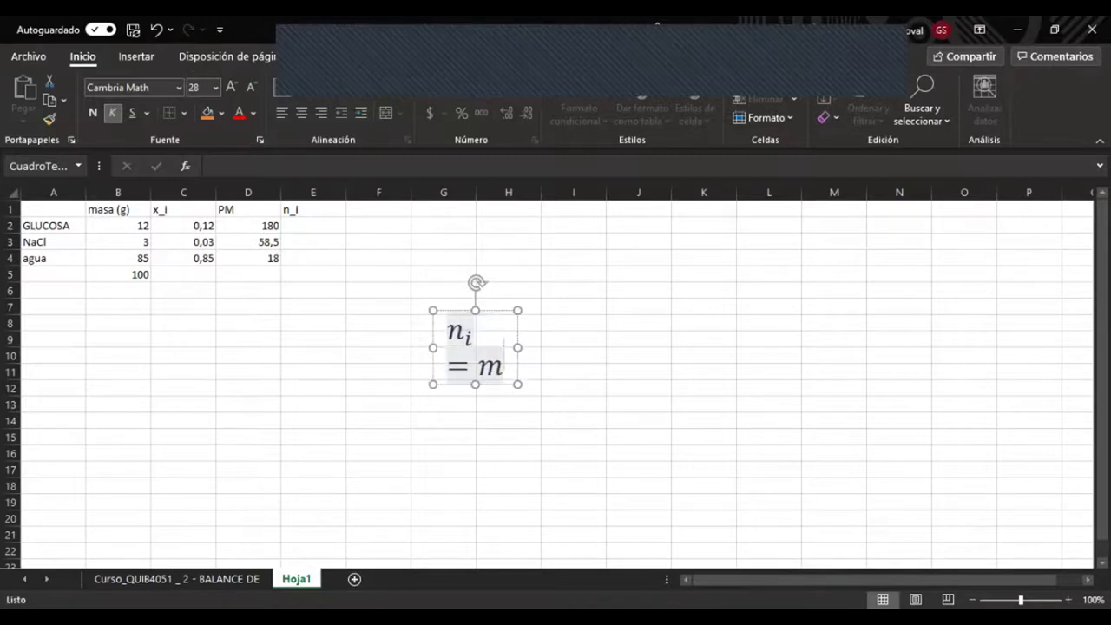
{"action": "key", "text": "space"}
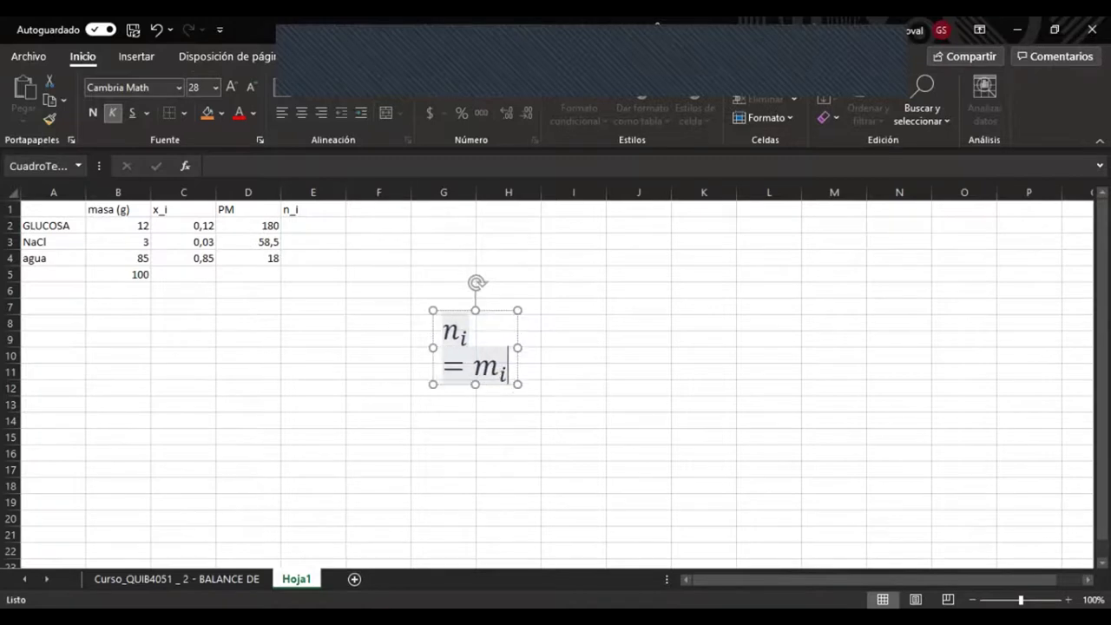
{"action": "left_click_drag", "start_coordinate": [519, 348], "coordinate": [797, 348]}
{"action": "left_click", "coordinate": [656, 335]}
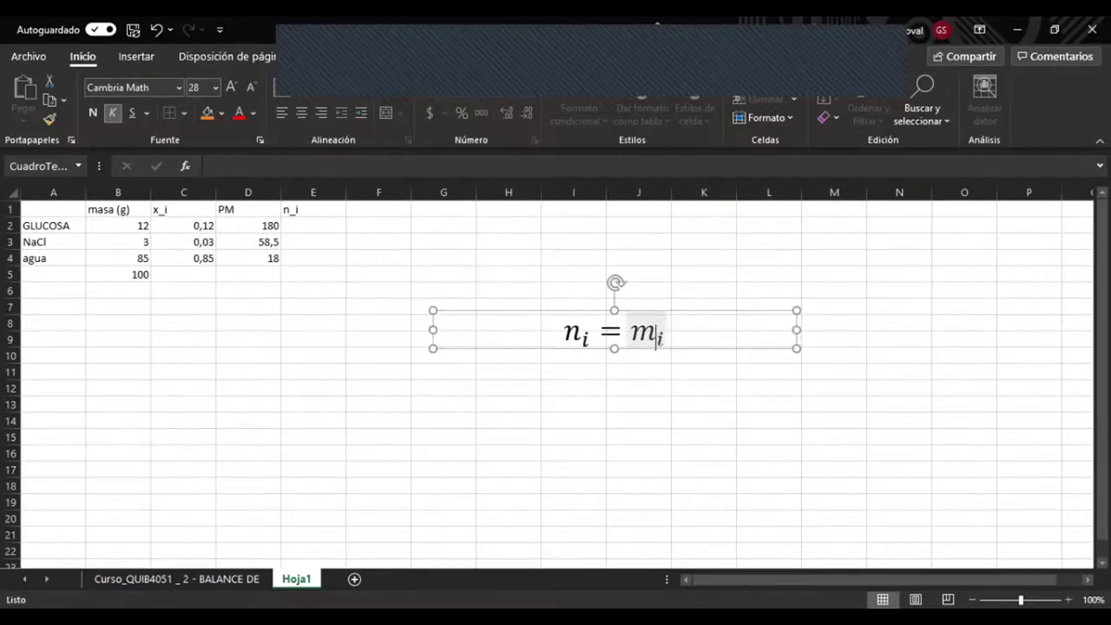
- Append the unit g in parentheses after m_i in the equation
{"action": "left_click", "coordinate": [591, 338]}
{"action": "left_click", "coordinate": [666, 332]}
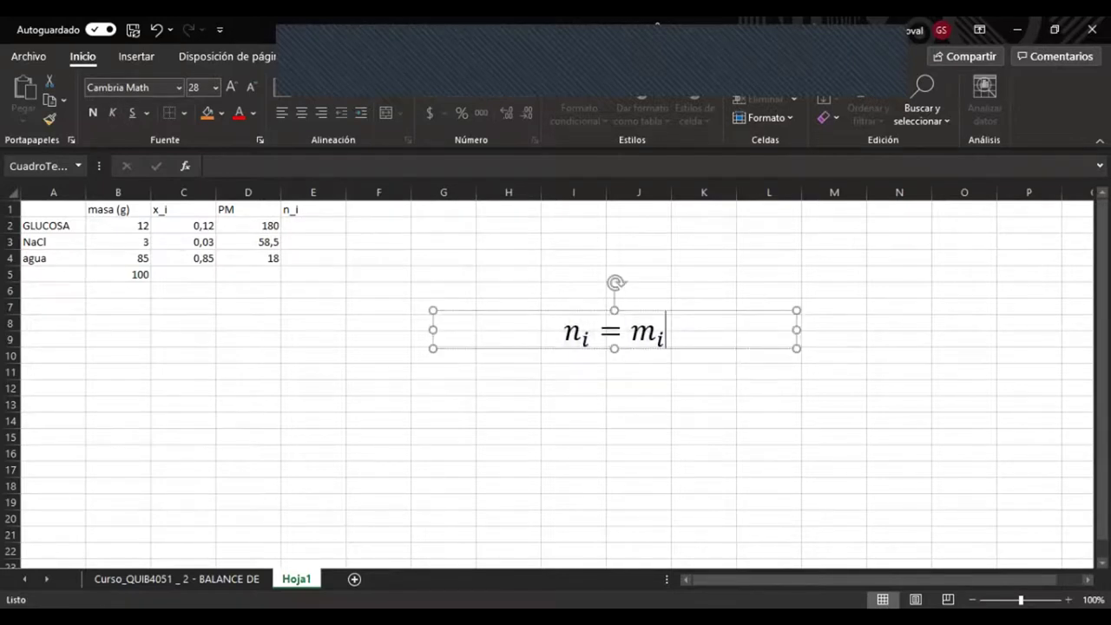
{"action": "key", "text": "Left"}
{"action": "key", "text": "Right"}
{"action": "key", "text": "Right"}
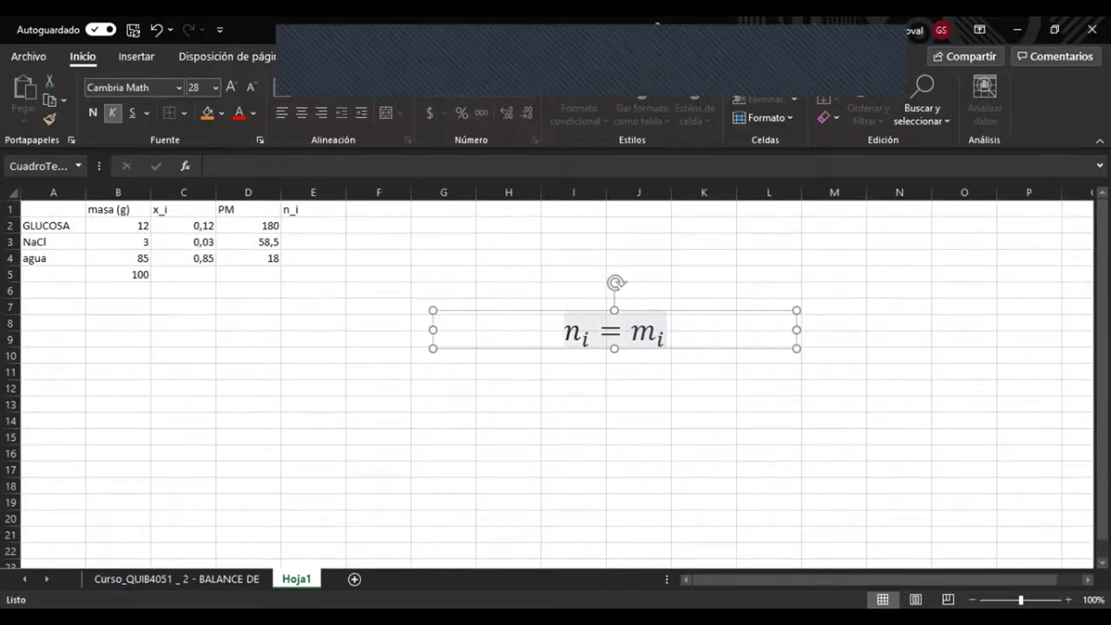
{"action": "left_click", "coordinate": [704, 57]}
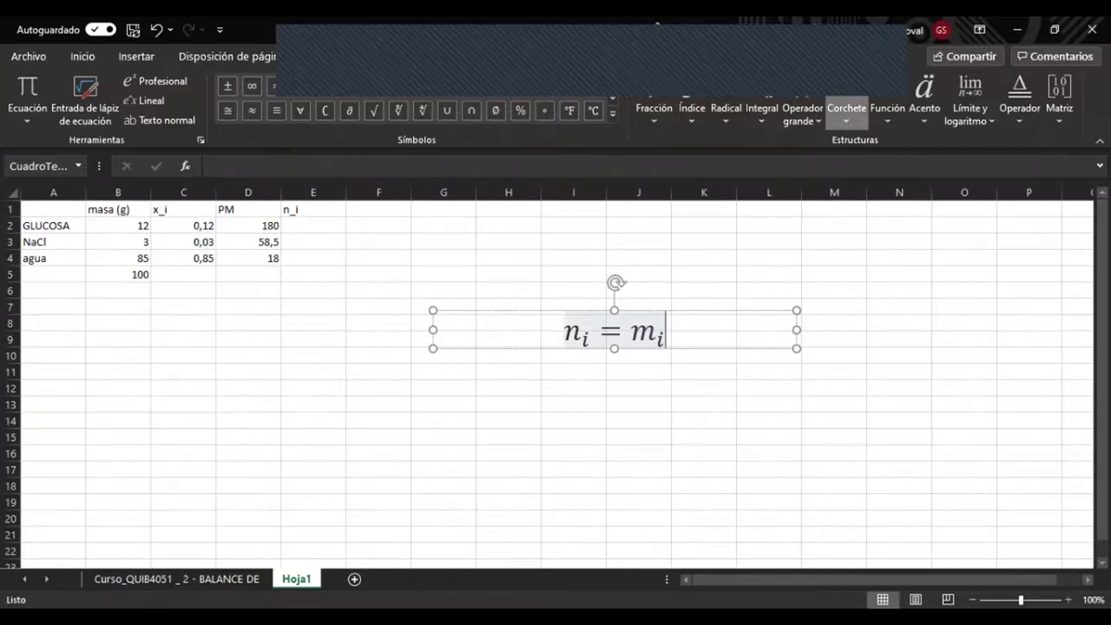
{"action": "left_click", "coordinate": [850, 167]}
{"action": "left_click", "coordinate": [666, 331]}
{"action": "type", "text": "g"}
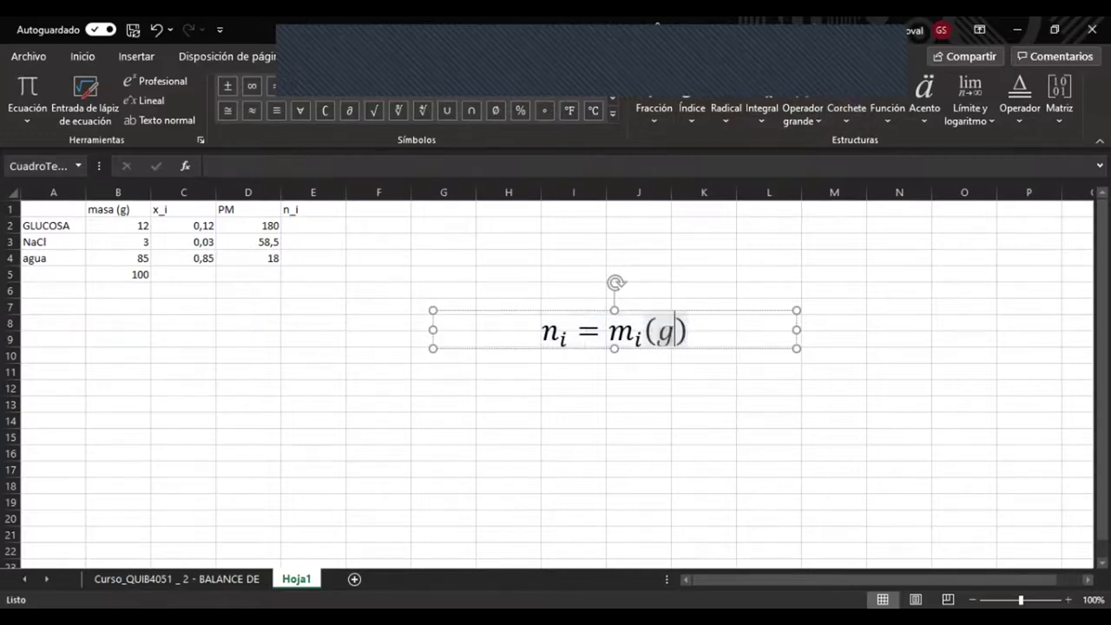
{"action": "key", "text": "Right"}
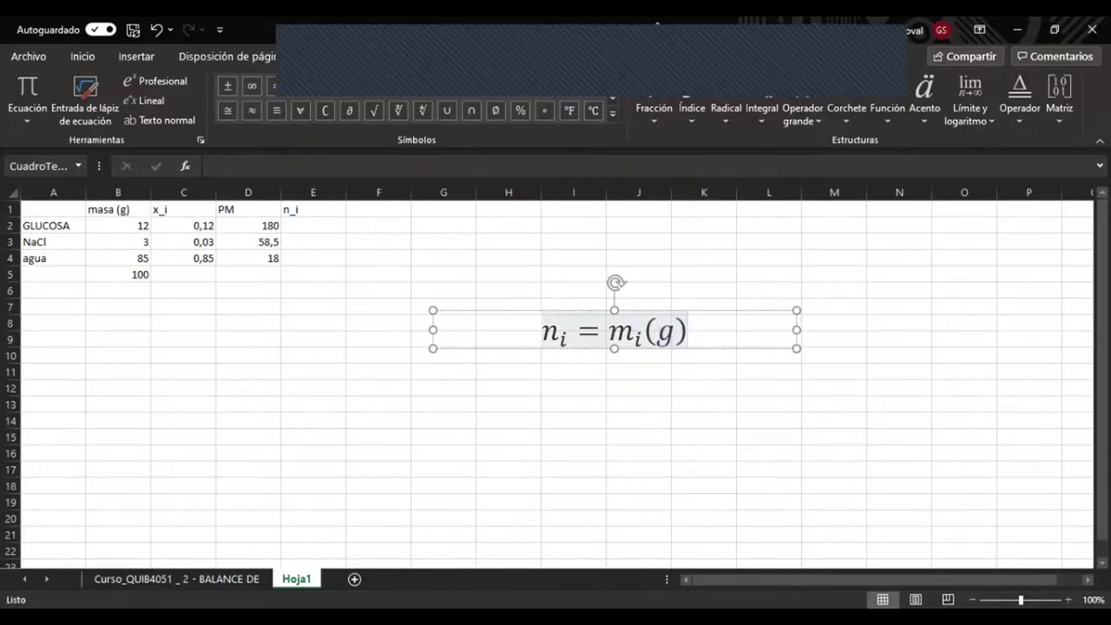
- Extend the equation with a multiplication sign and a stacked fraction of mol over g
{"action": "type", "text": "\\times"}
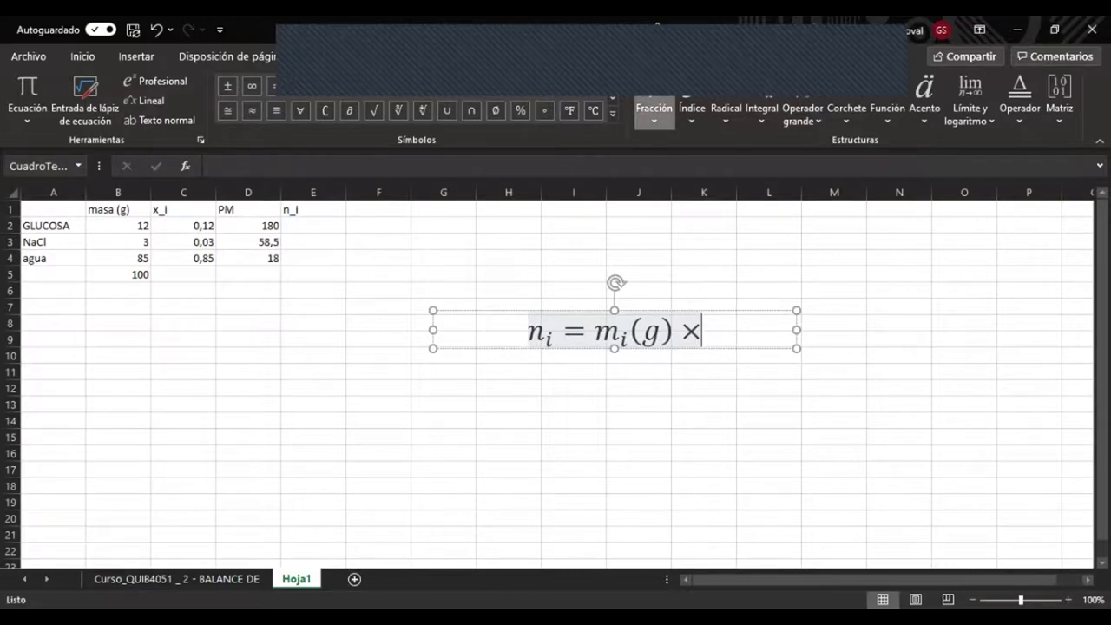
{"action": "left_click", "coordinate": [660, 172]}
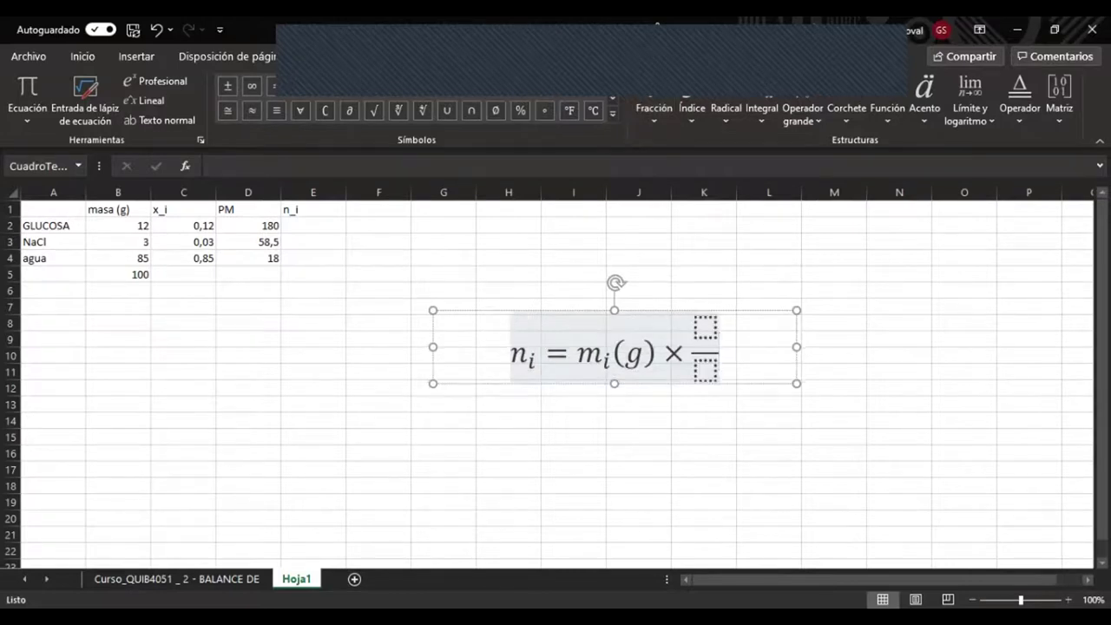
{"action": "left_click", "coordinate": [706, 328]}
{"action": "left_click", "coordinate": [705, 372]}
{"action": "type", "text": "g"}
{"action": "key", "text": "Up"}
{"action": "type", "text": "mol"}
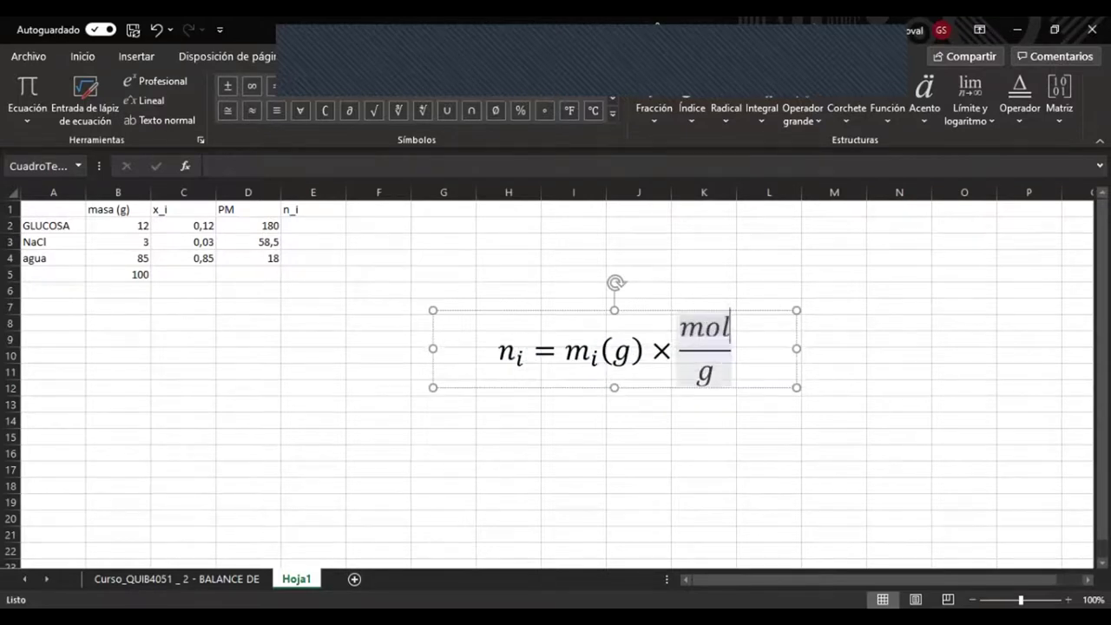
- Insert a stacked fraction of 1 over PM between the multiplication sign and the mol/g fraction
{"action": "key", "text": "Left"}
{"action": "key", "text": "Left"}
{"action": "key", "text": "Left"}
{"action": "key", "text": "Left"}
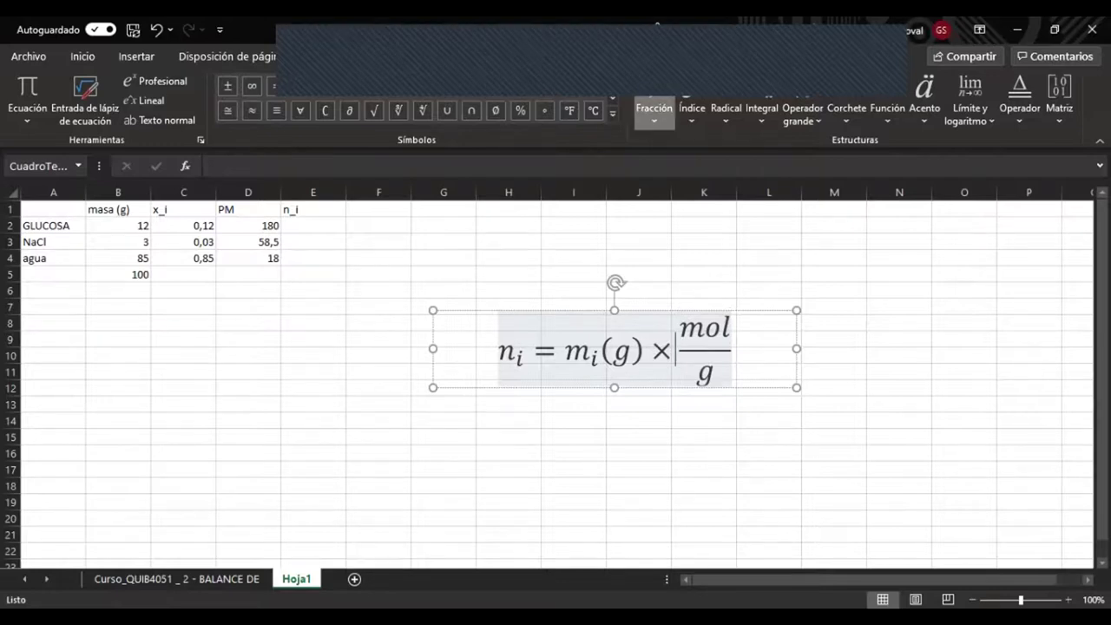
{"action": "left_click", "coordinate": [653, 109]}
{"action": "type", "text": "1"}
{"action": "key", "text": "Down"}
{"action": "type", "text": "PM"}
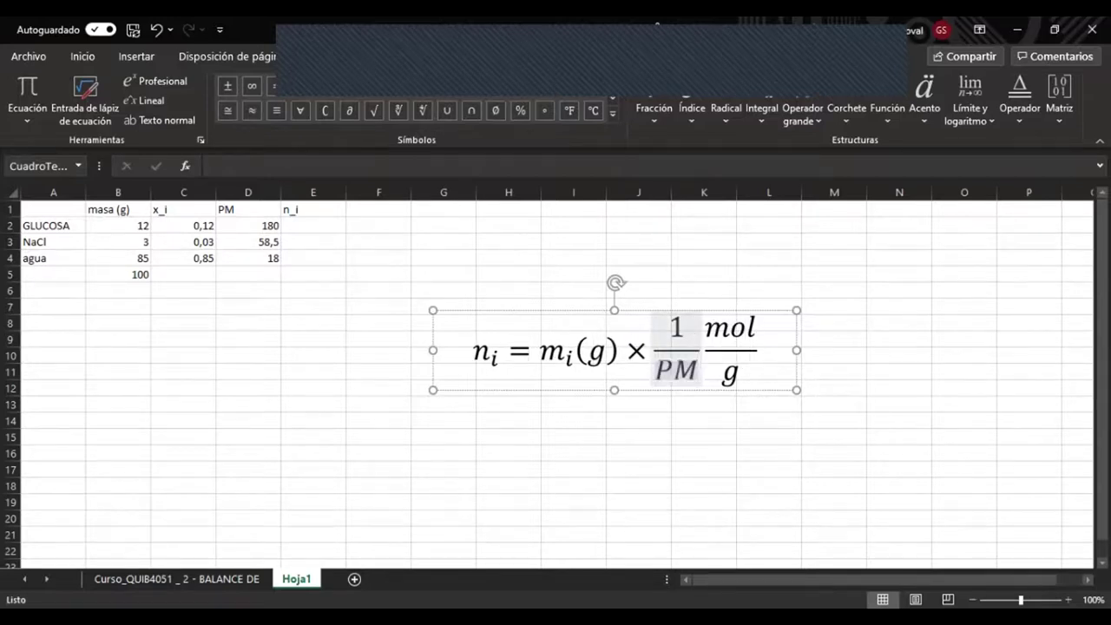
- Calculate the moles of glucose in cell E2 with the formula =B2/D2
{"action": "left_click", "coordinate": [313, 226]}
{"action": "type", "text": "="}
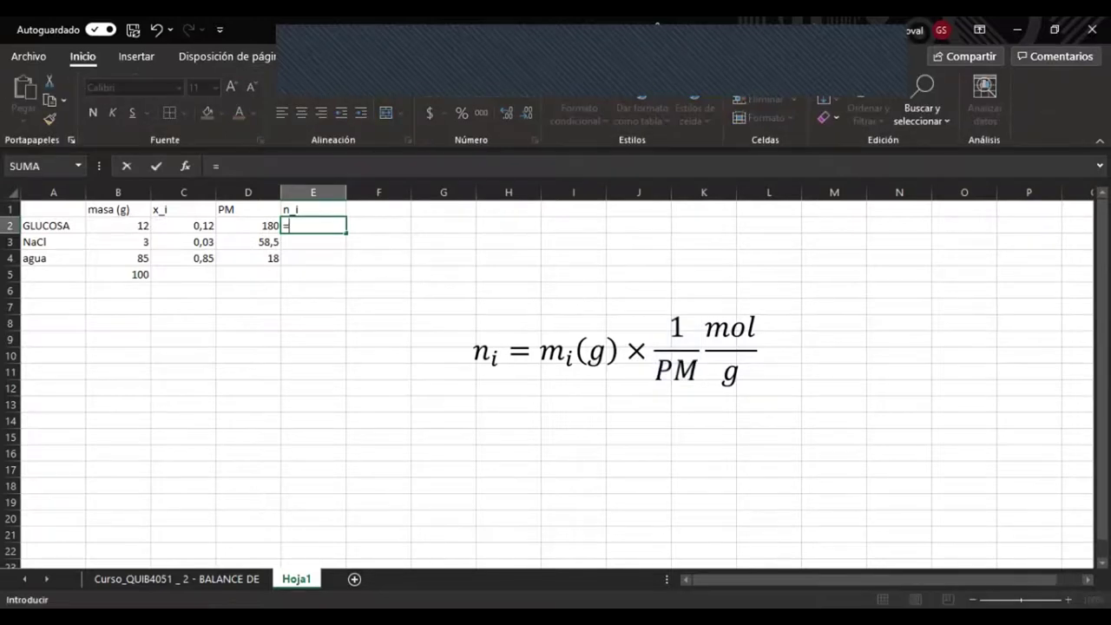
{"action": "left_click", "coordinate": [130, 226]}
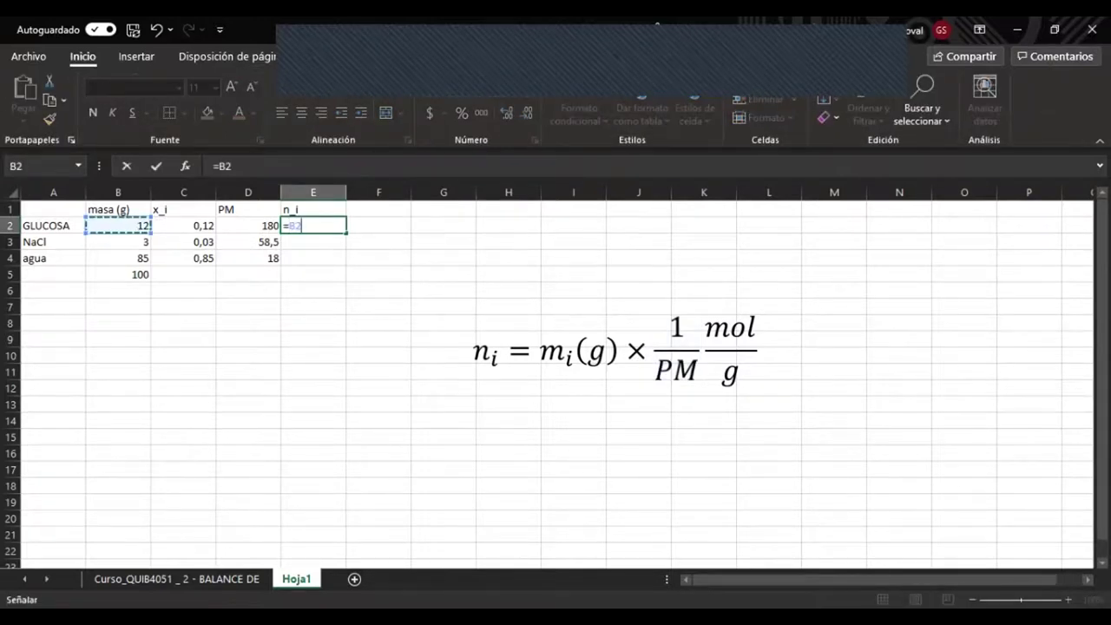
{"action": "type", "text": "/"}
{"action": "left_click", "coordinate": [248, 225]}
{"action": "key", "text": "Return"}
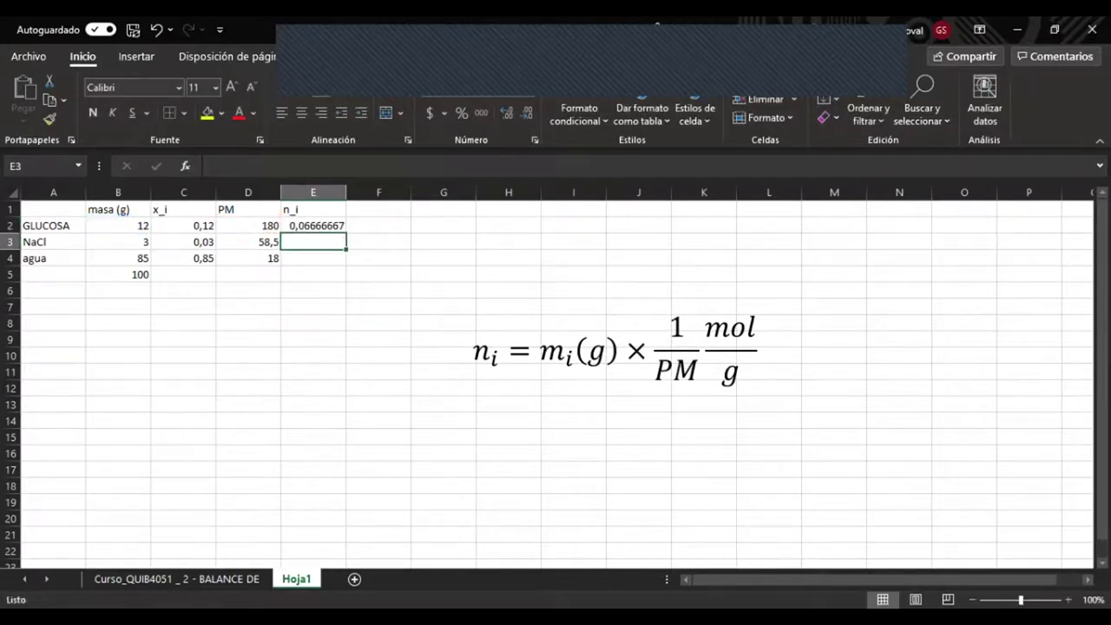
- Fill the moles formula from E2 down to E4 and show the values with four decimals
{"action": "left_click", "coordinate": [314, 225]}
{"action": "left_click_drag", "start_coordinate": [346, 232], "coordinate": [340, 262]}
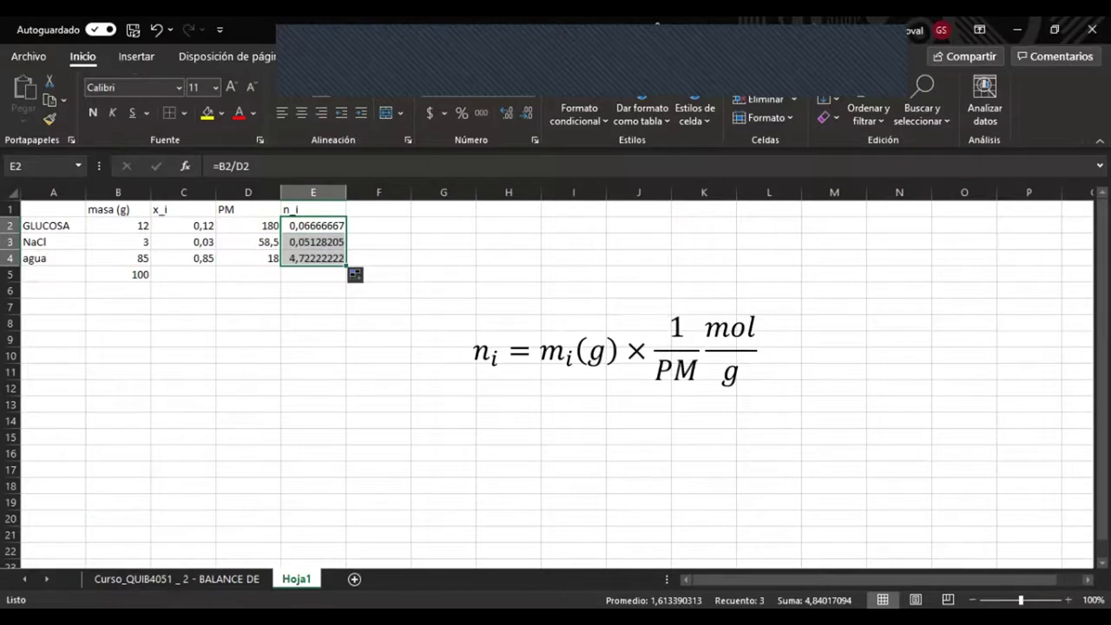
{"action": "left_click", "coordinate": [527, 113]}
{"action": "left_click", "coordinate": [526, 113]}
{"action": "left_click", "coordinate": [527, 113]}
{"action": "left_click", "coordinate": [527, 113]}
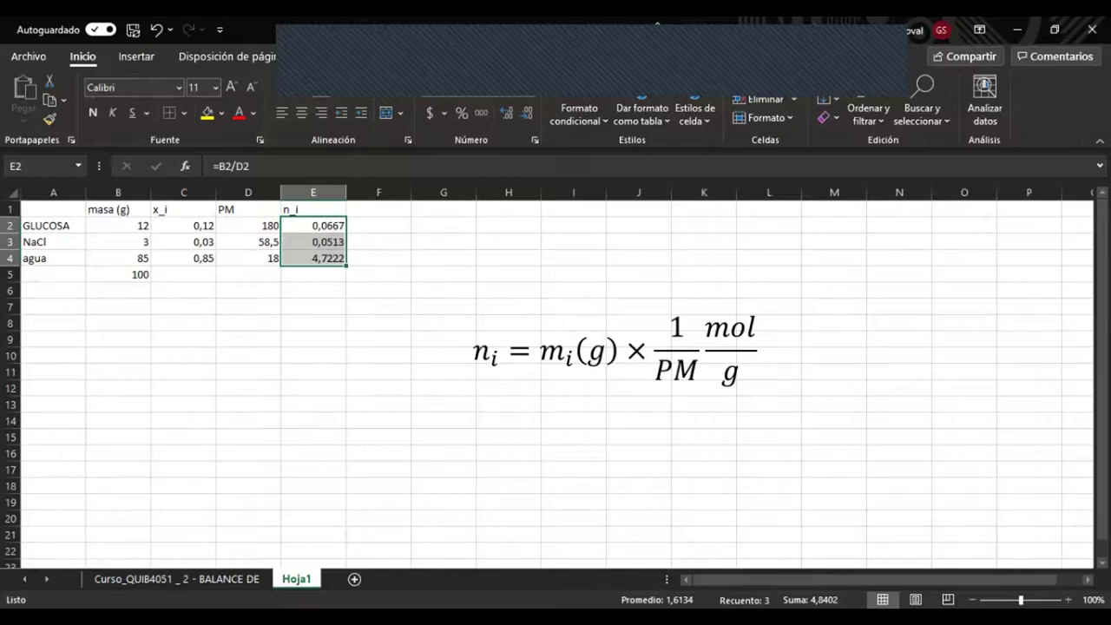
- Total the moles in cell E5 with a SUMA formula over E2:E4
{"action": "left_click", "coordinate": [313, 275]}
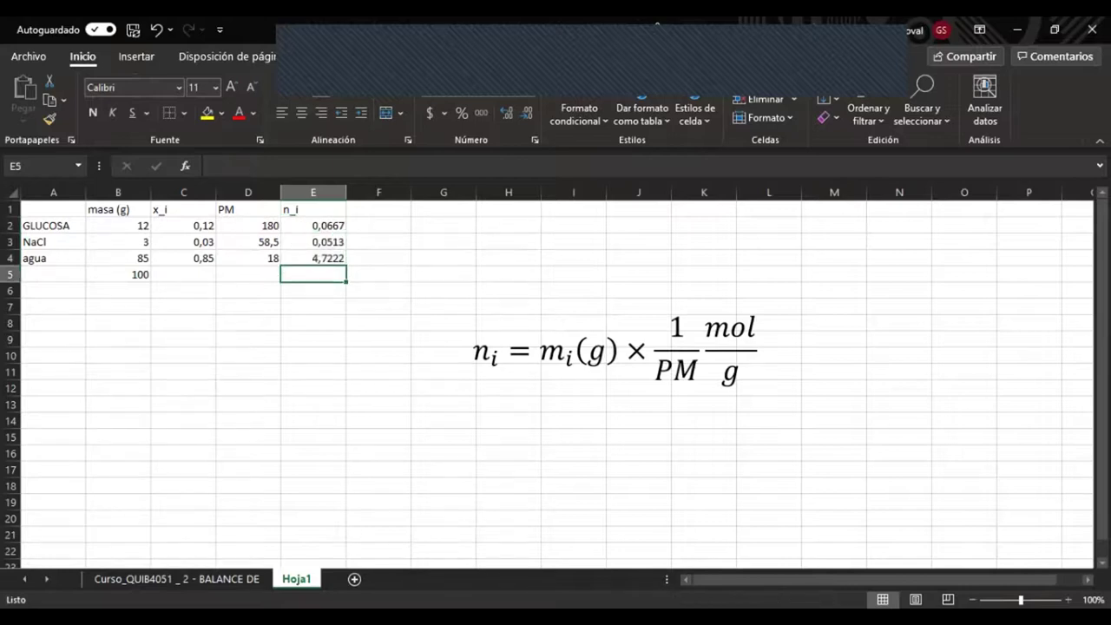
{"action": "type", "text": "="}
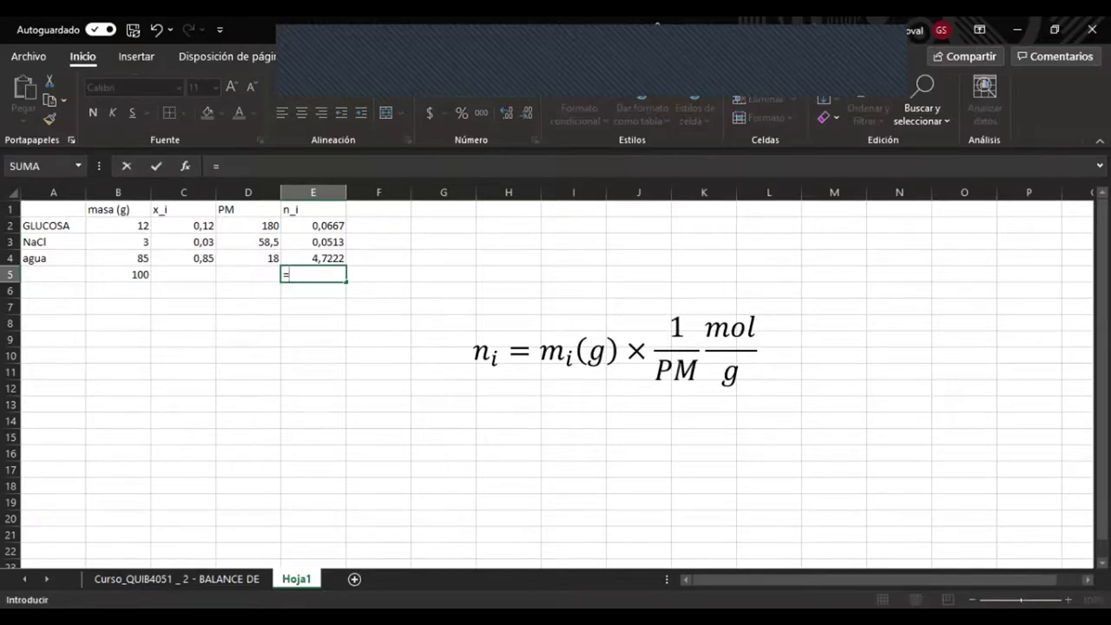
{"action": "type", "text": "s"}
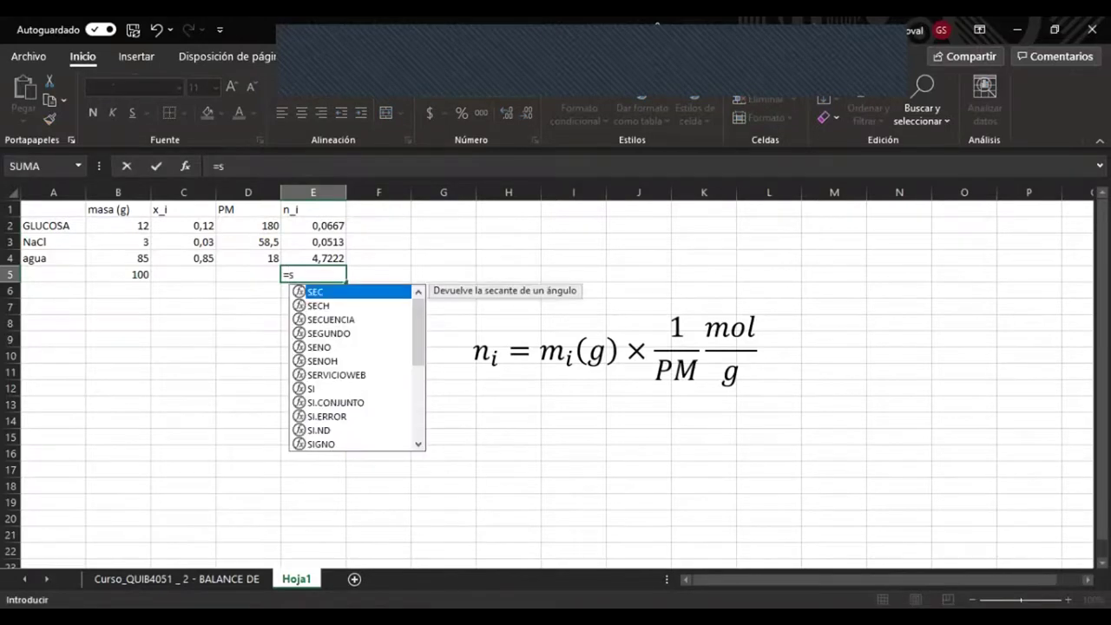
{"action": "type", "text": "uma("}
{"action": "left_click", "coordinate": [313, 226]}
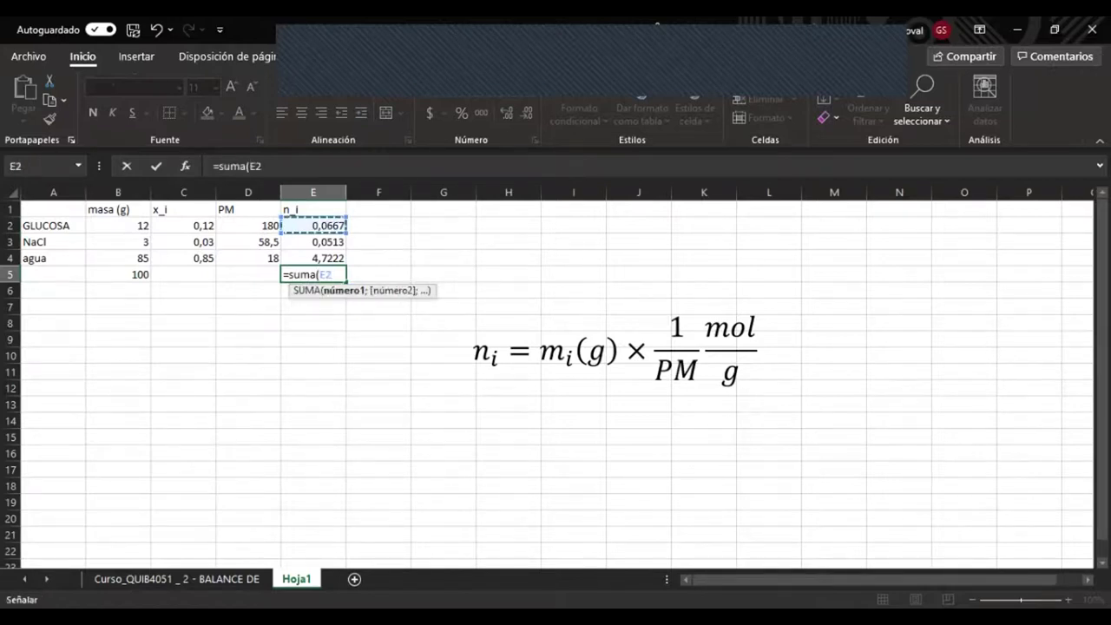
{"action": "key", "text": "shift+Down"}
{"action": "key", "text": "shift+Down"}
{"action": "key", "text": "Return"}
- Enter the header yi in cell F1
{"action": "left_click", "coordinate": [379, 226]}
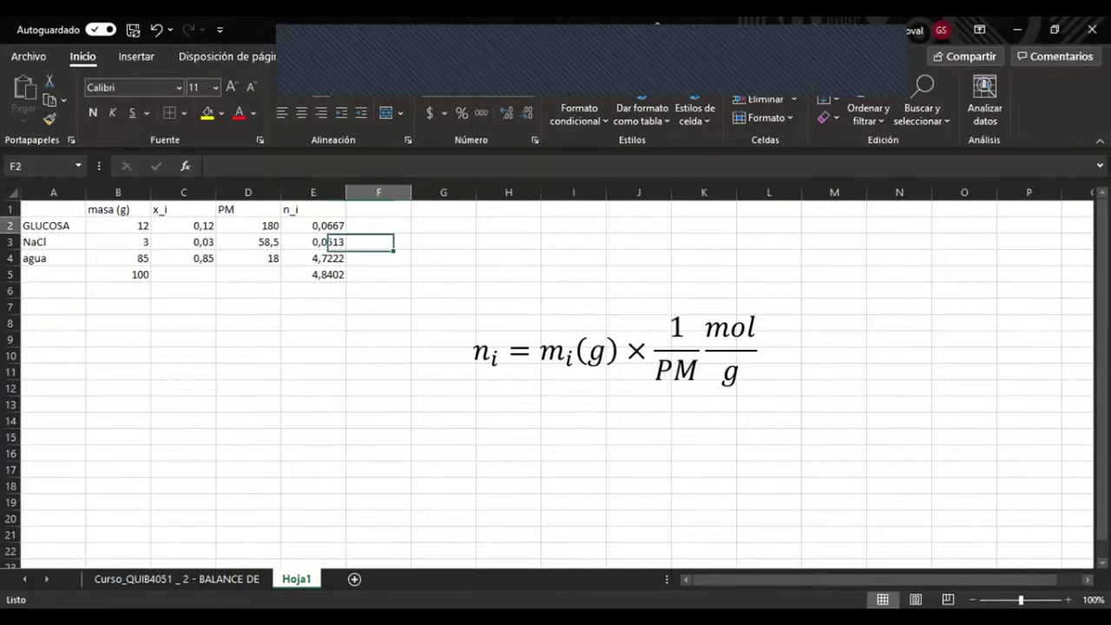
{"action": "left_click", "coordinate": [379, 210]}
{"action": "type", "text": "x"}
{"action": "key", "text": "BackSpace"}
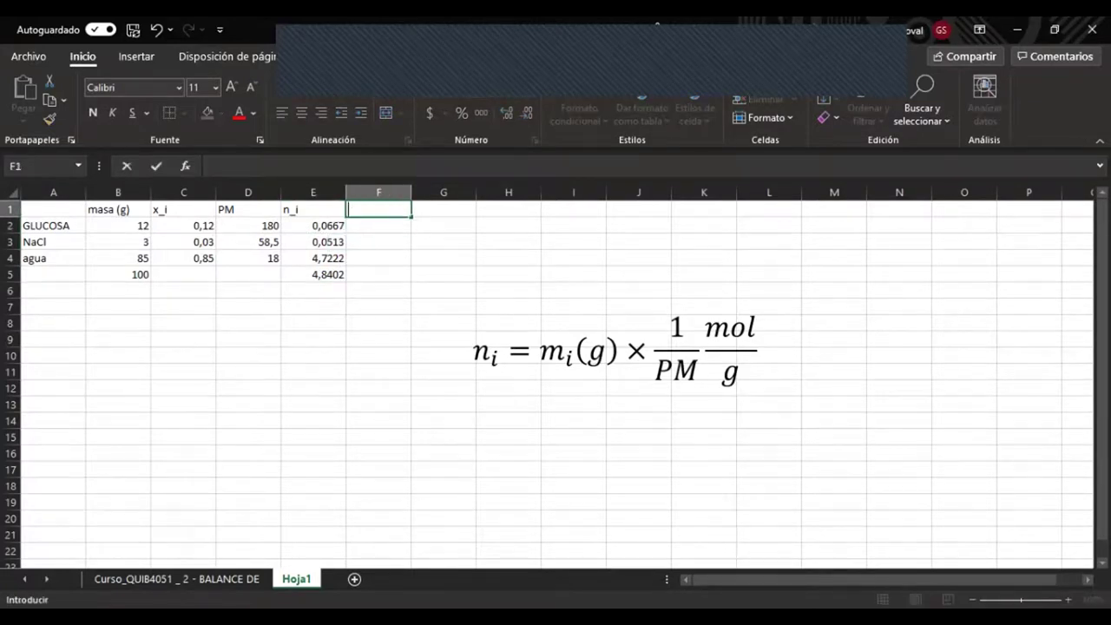
{"action": "type", "text": "yi"}
{"action": "key", "text": "Return"}
- Calculate the mole fraction of glucose in cell F2 with the formula =E2/$E$5
{"action": "type", "text": "="}
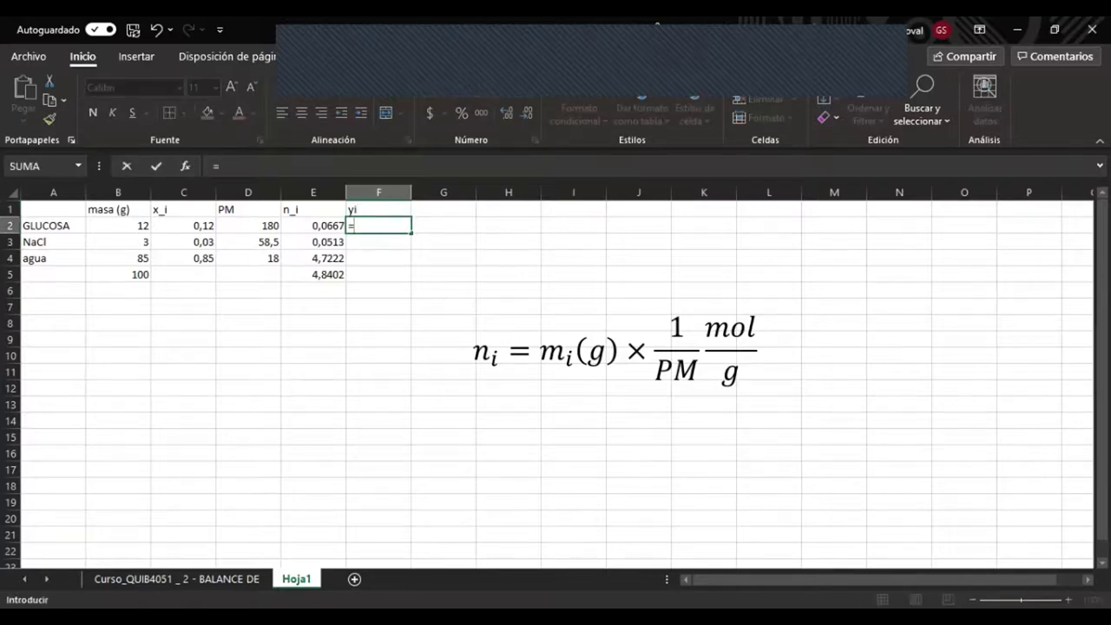
{"action": "key", "text": "Left"}
{"action": "type", "text": "/"}
{"action": "key", "text": "Left"}
{"action": "left_click", "coordinate": [314, 274]}
{"action": "key", "text": "F2"}
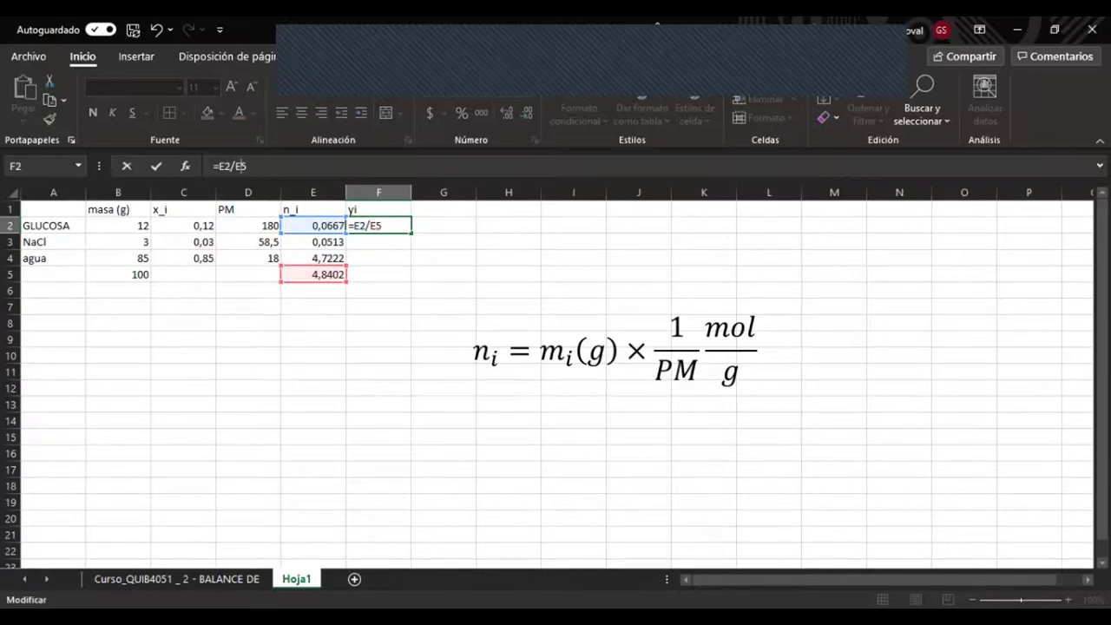
{"action": "key", "text": "F4"}
{"action": "key", "text": "Return"}
- Fill the mole fraction formula from F2 down to F4 and show the values with three decimals
{"action": "left_click", "coordinate": [378, 226]}
{"action": "left_click_drag", "start_coordinate": [412, 233], "coordinate": [412, 265]}
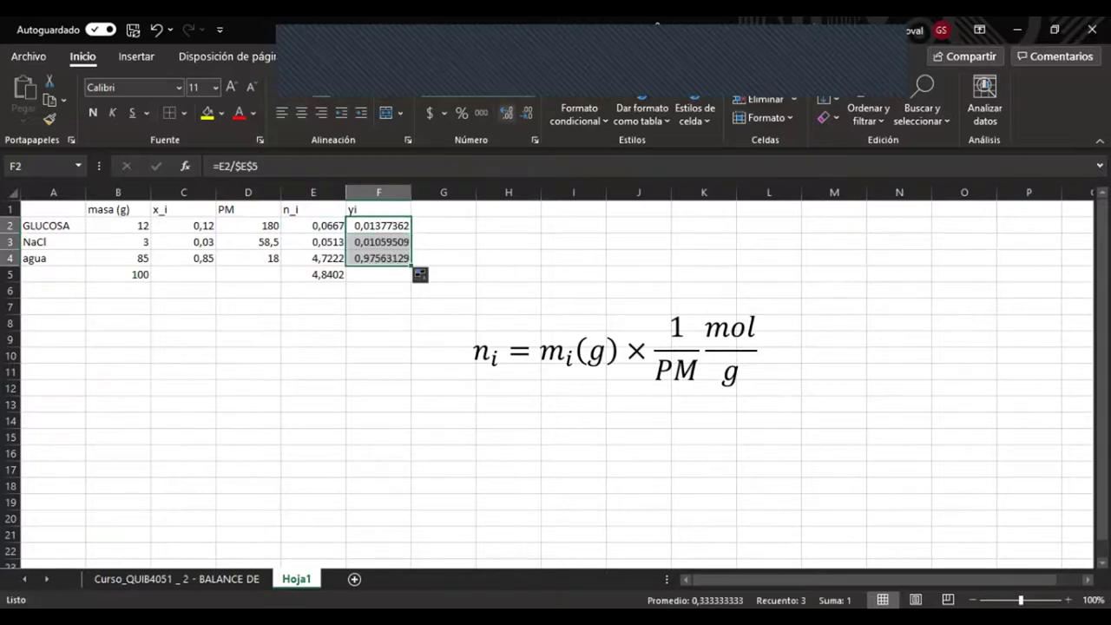
{"action": "left_click", "coordinate": [526, 113]}
{"action": "left_click", "coordinate": [526, 112]}
{"action": "left_click", "coordinate": [526, 113]}
{"action": "left_click", "coordinate": [526, 112]}
{"action": "left_click", "coordinate": [526, 113]}
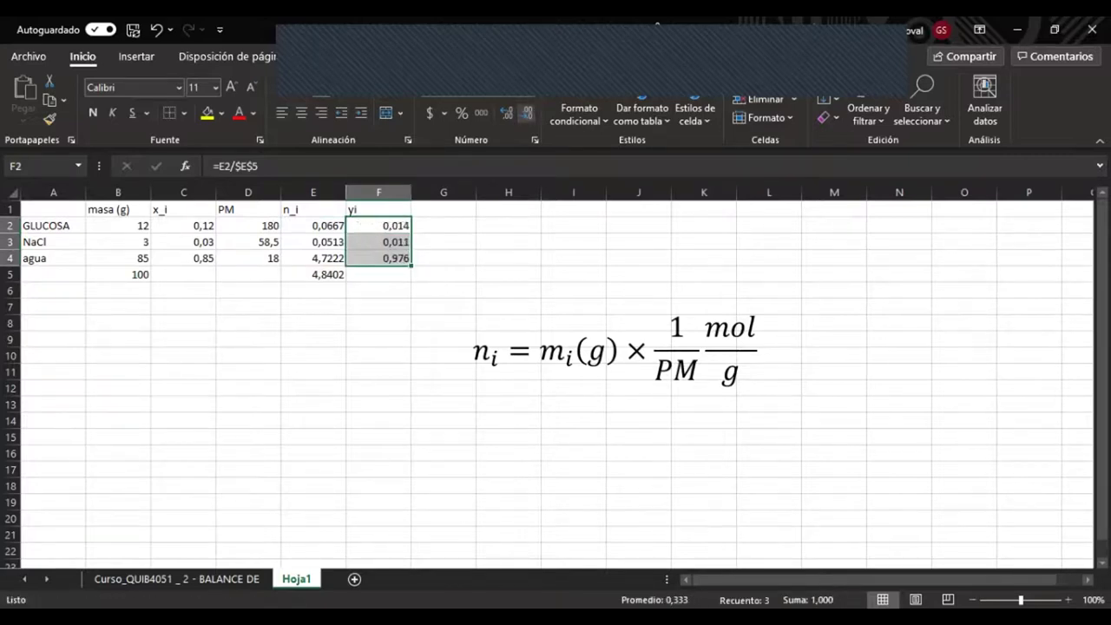
{"action": "left_click", "coordinate": [506, 112]}
{"action": "left_click", "coordinate": [526, 113]}
{"action": "left_click", "coordinate": [378, 226]}
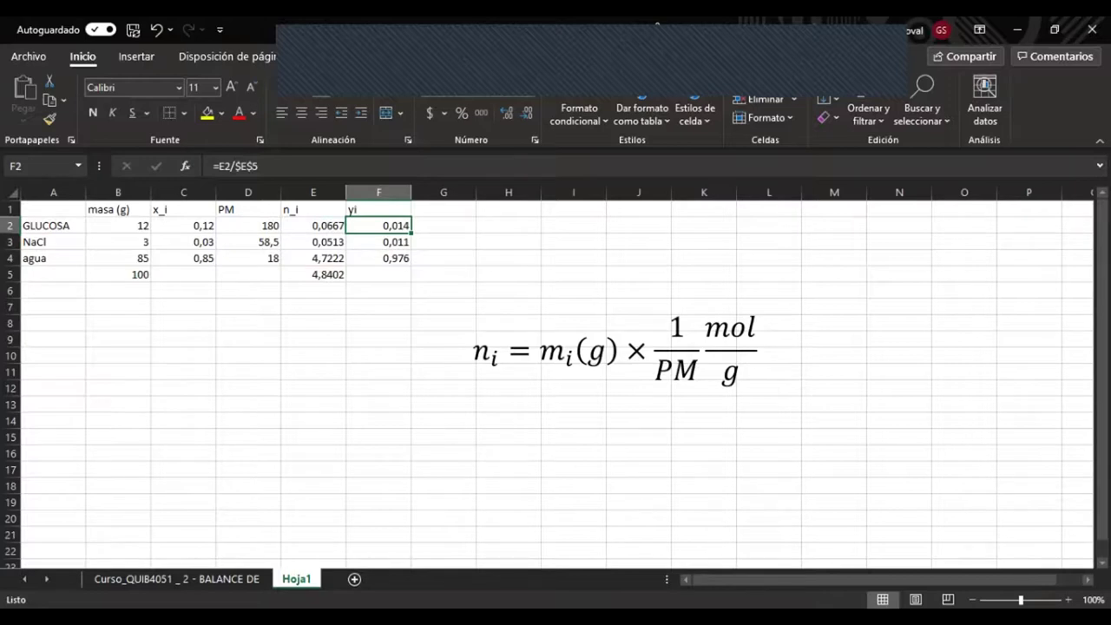
- Total the x_i mass fractions in cell C5 with a SUMA formula over C2:C4
{"action": "left_click", "coordinate": [183, 226]}
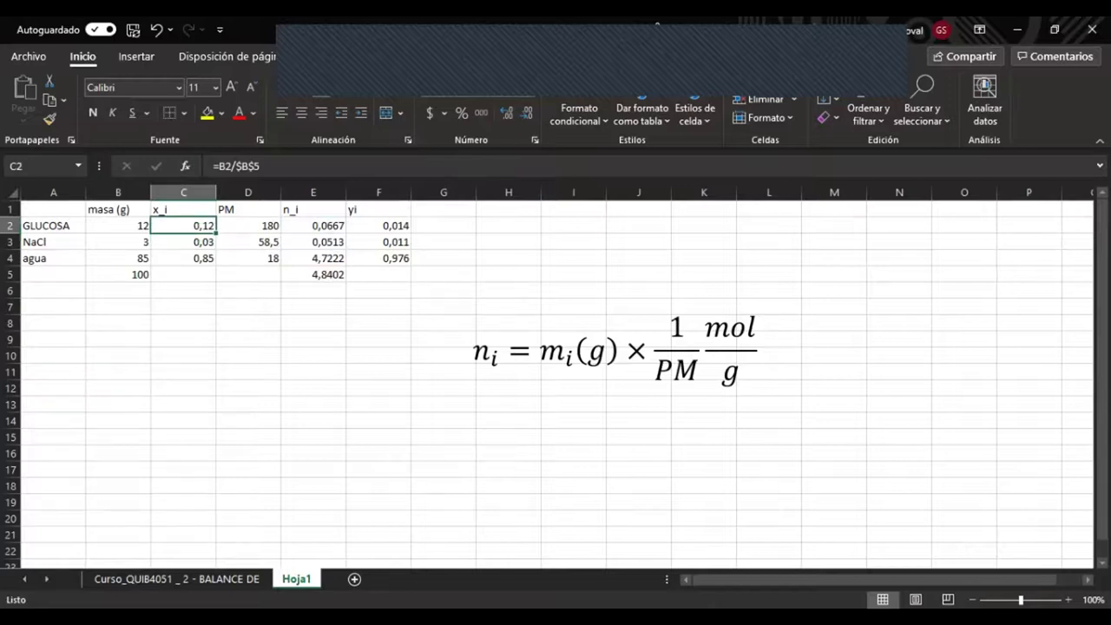
{"action": "left_click", "coordinate": [183, 274]}
{"action": "type", "text": "="}
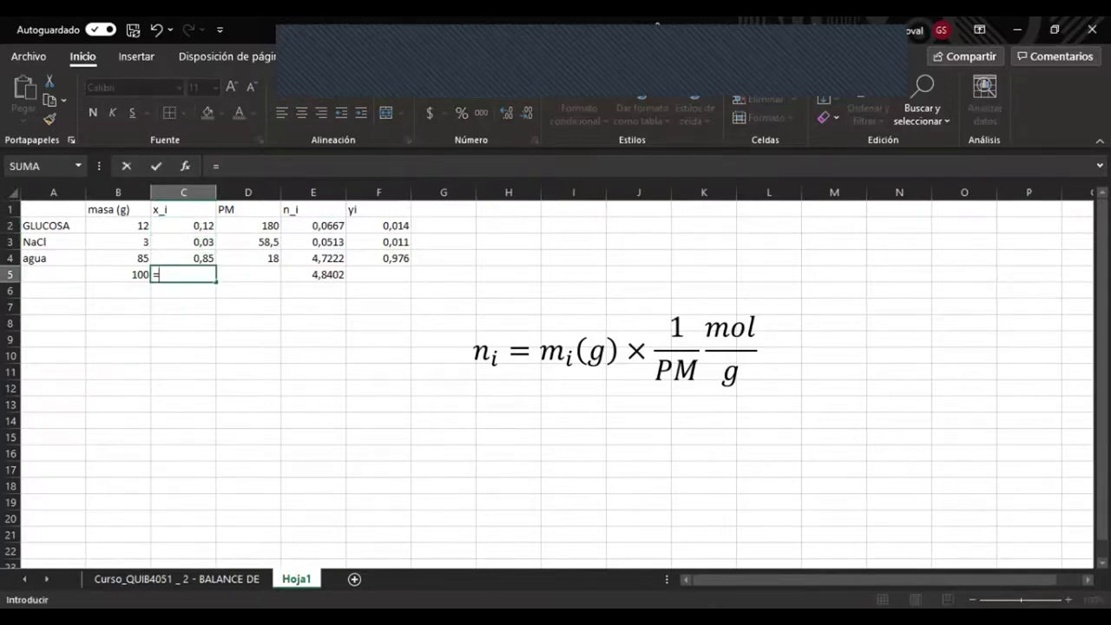
{"action": "type", "text": "sum"}
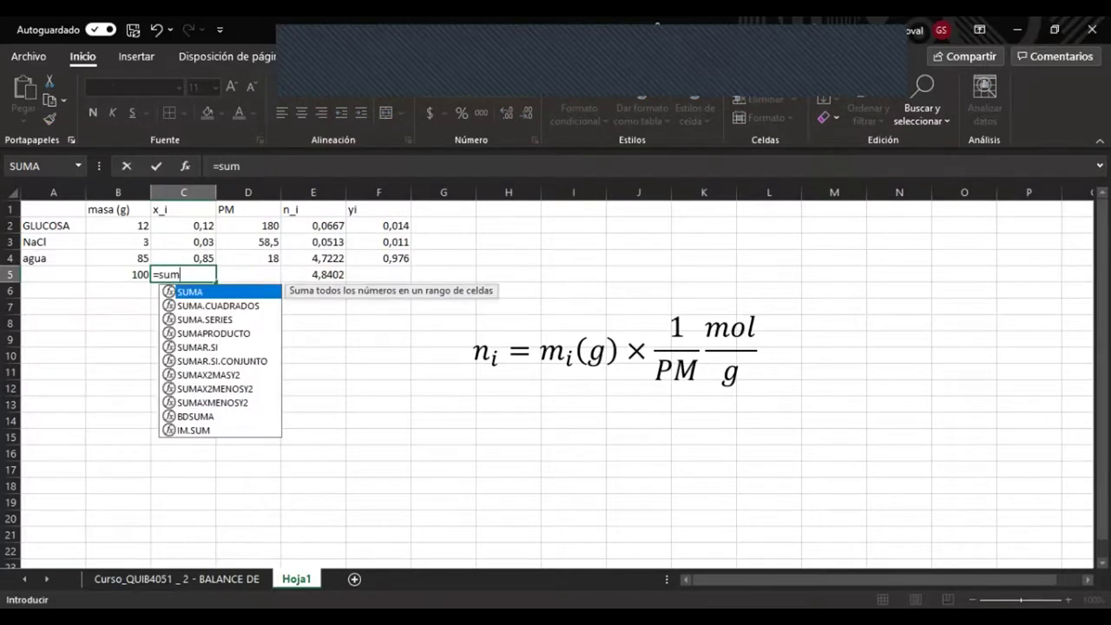
{"action": "type", "text": "a("}
{"action": "key", "text": "Up"}
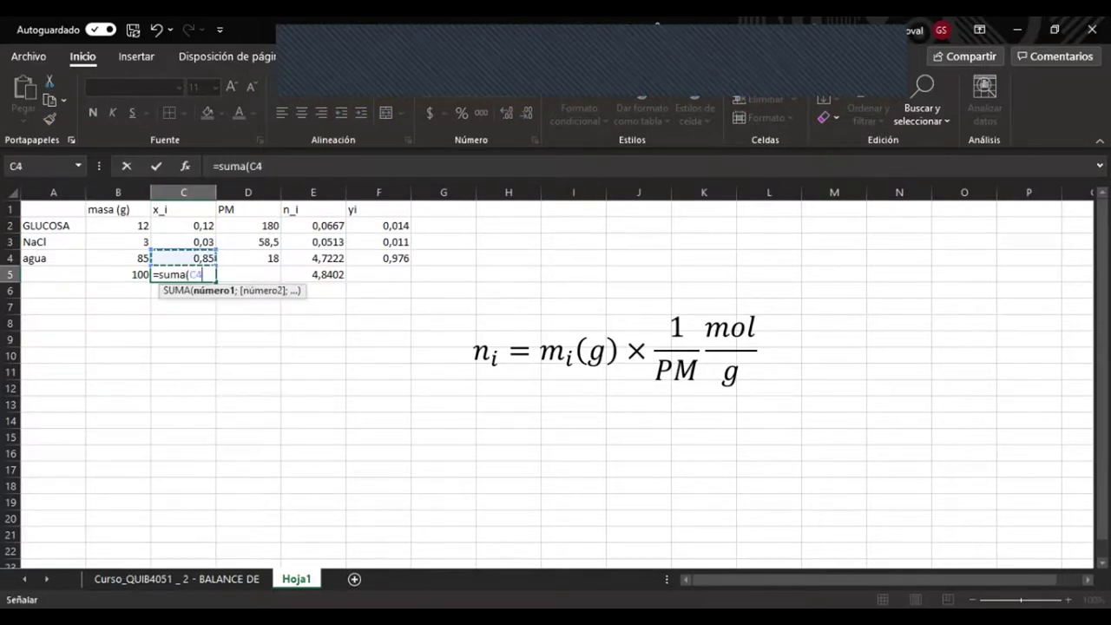
{"action": "key", "text": "shift+Up"}
{"action": "key", "text": "shift+Up"}
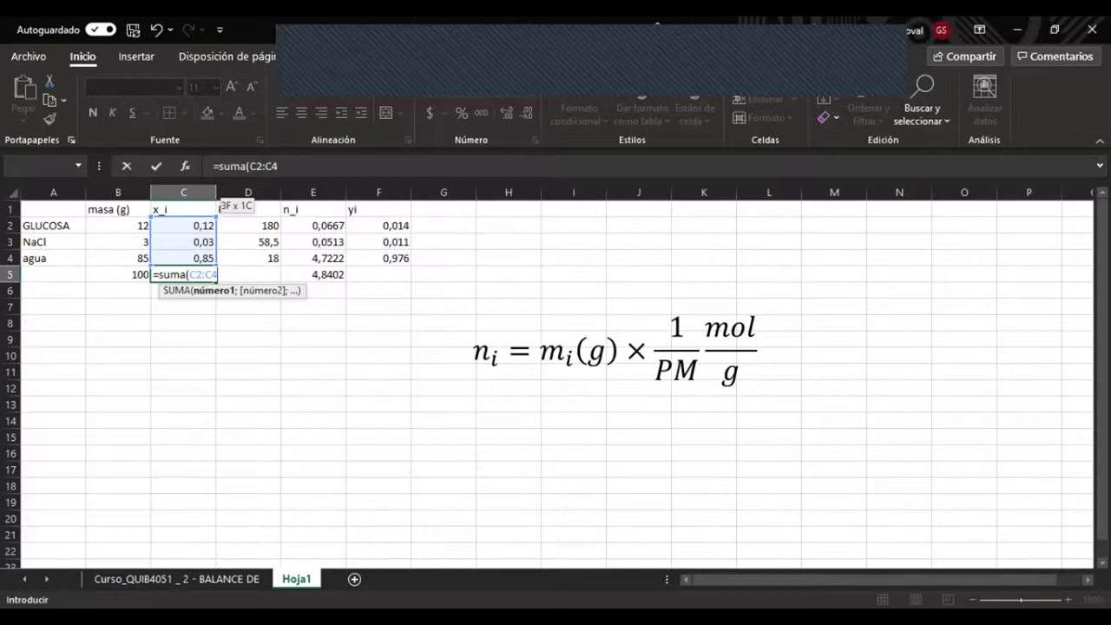
{"action": "key", "text": "ctrl+Return"}
- Copy the sum formula from C5 into F5 to total the yi mole fractions
{"action": "key", "text": "ctrl+c"}
{"action": "key", "text": "Right"}
{"action": "key", "text": "Right"}
{"action": "key", "text": "Right"}
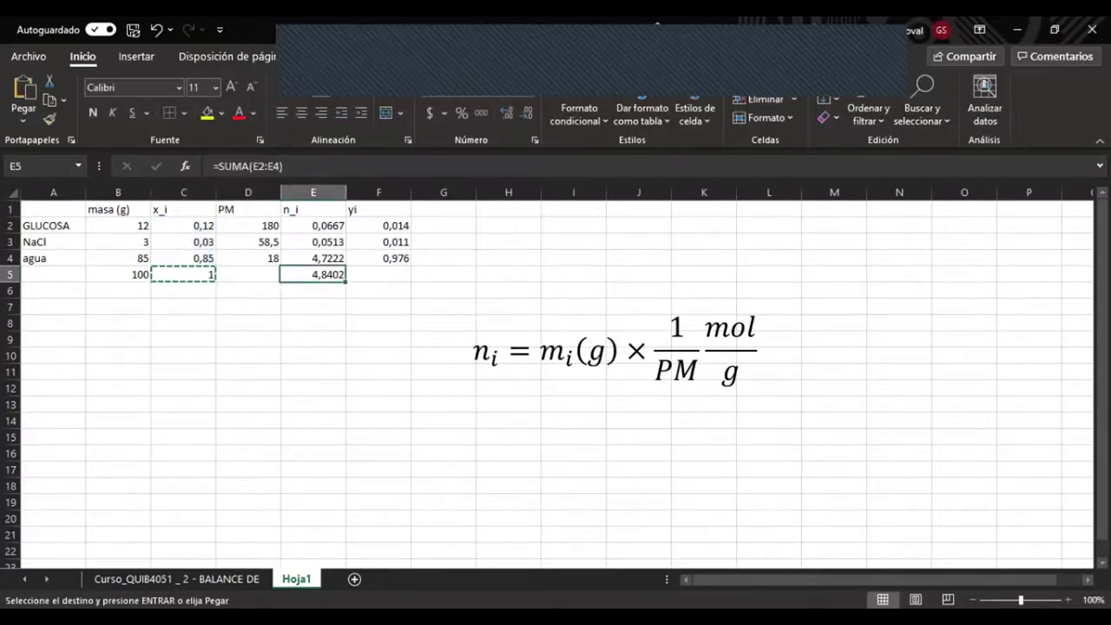
{"action": "key", "text": "ctrl+v"}
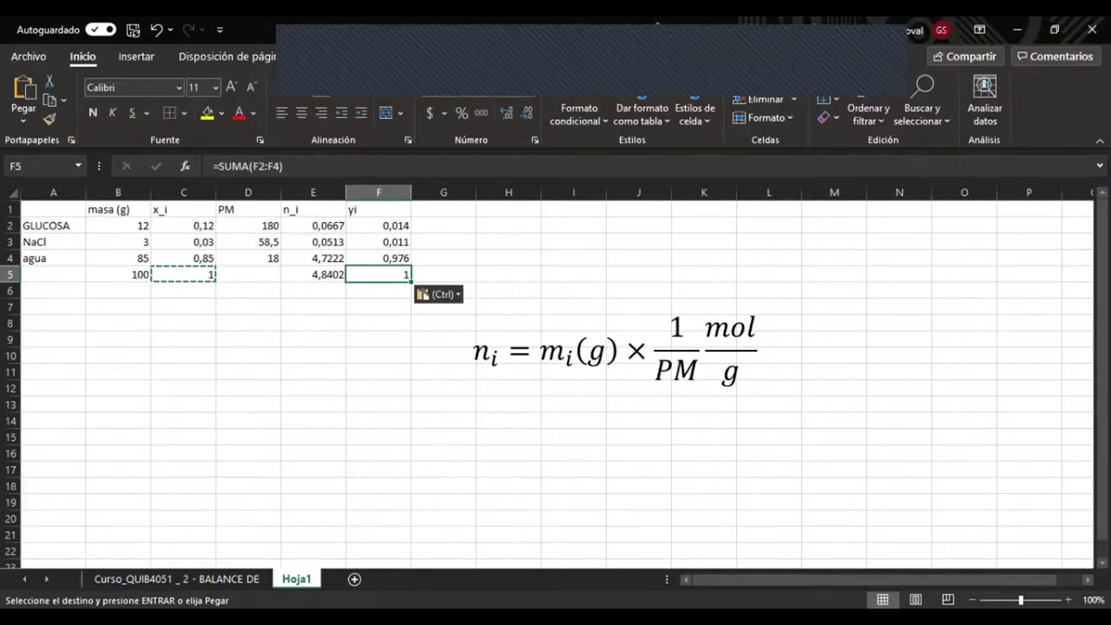
{"action": "key", "text": "ctrl+z"}
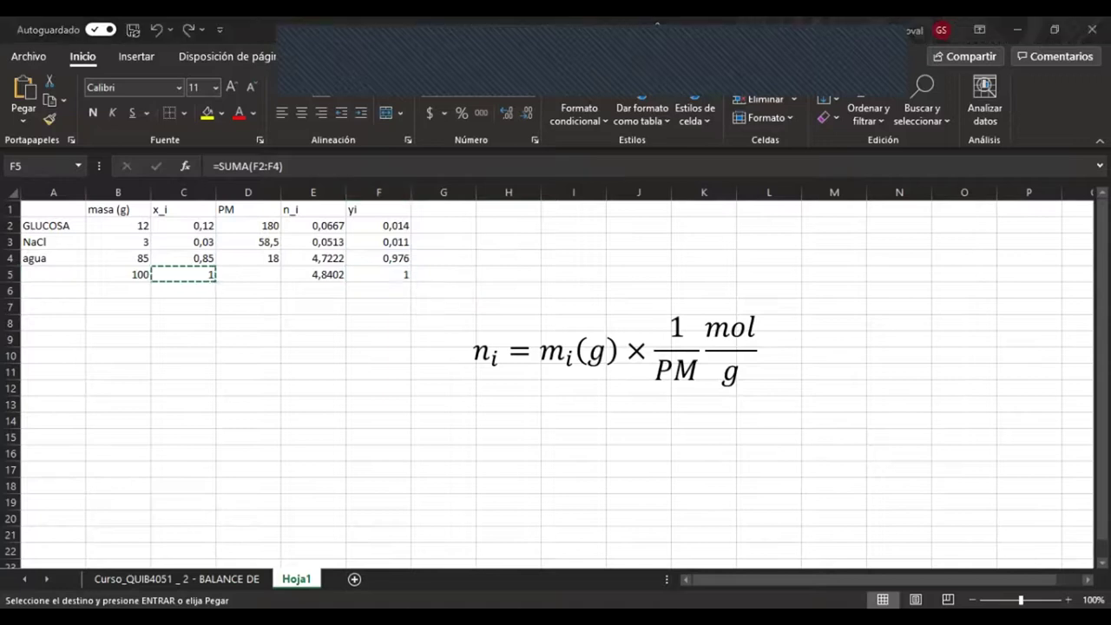